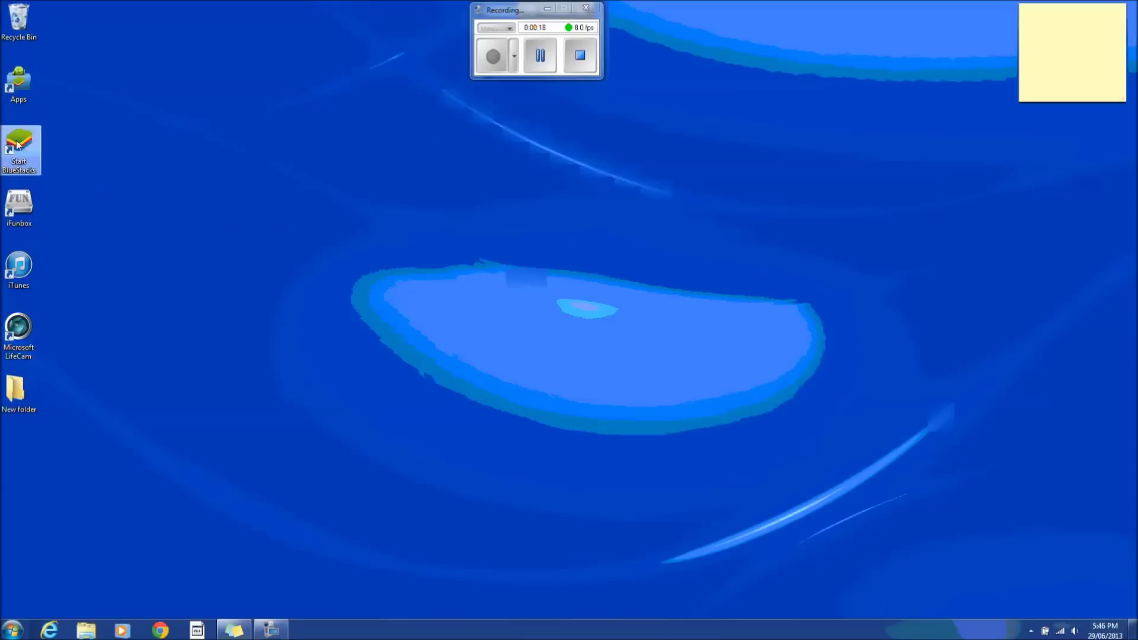
# Search Google for '123my it' in Internet Explorer and browse to the site's Downloads page listing BlueStacks.
pyautogui.click(49, 629)
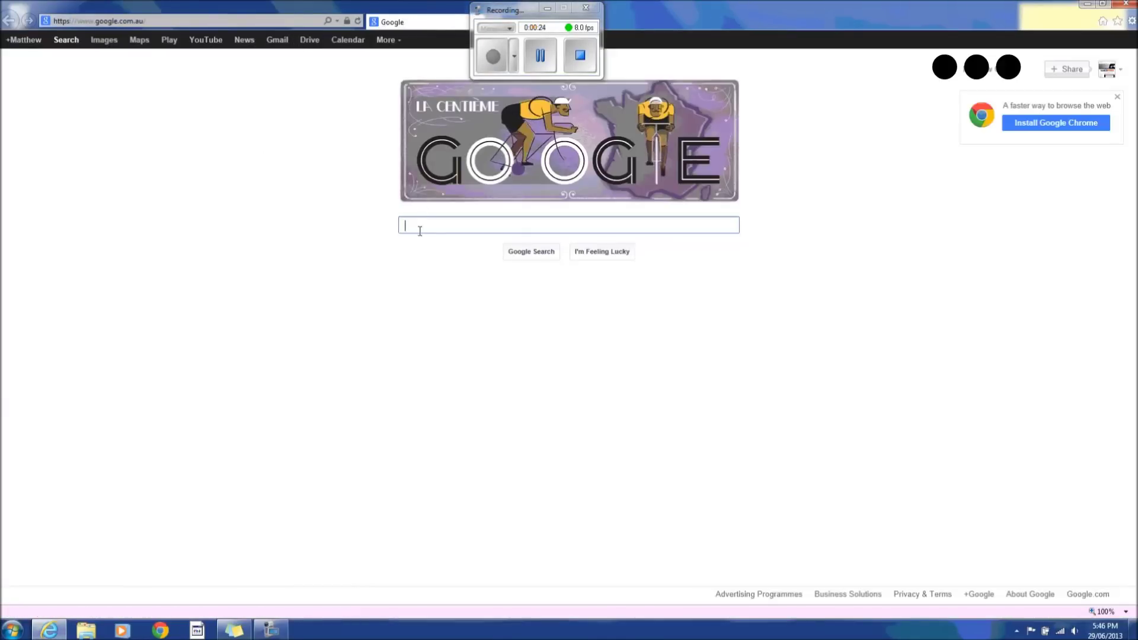
pyautogui.write('123my it')
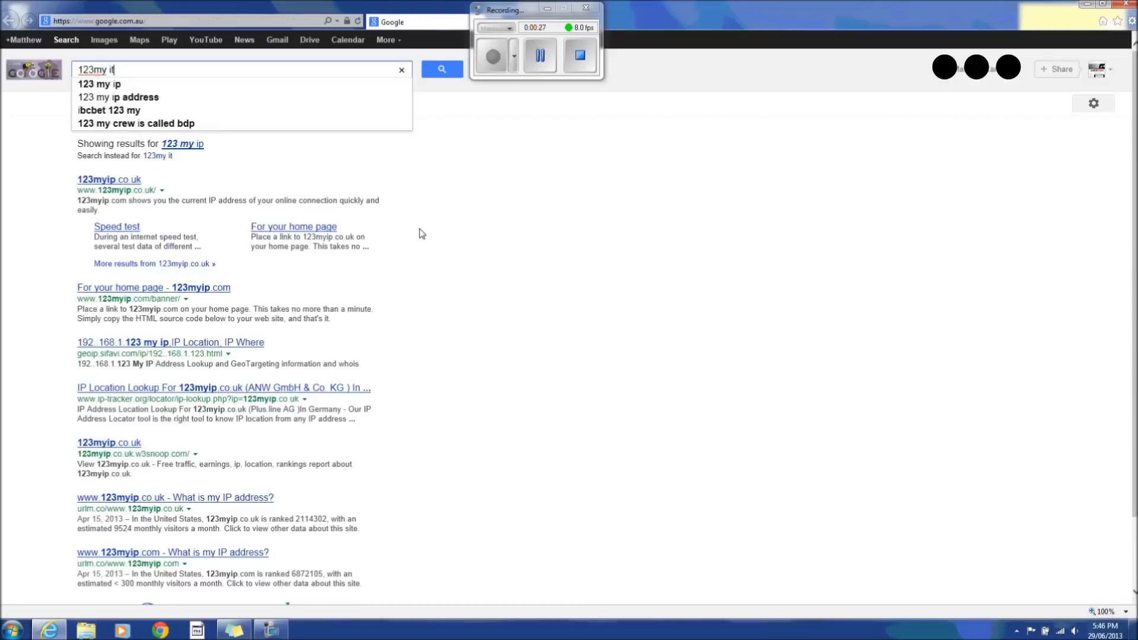
pyautogui.press('Return')
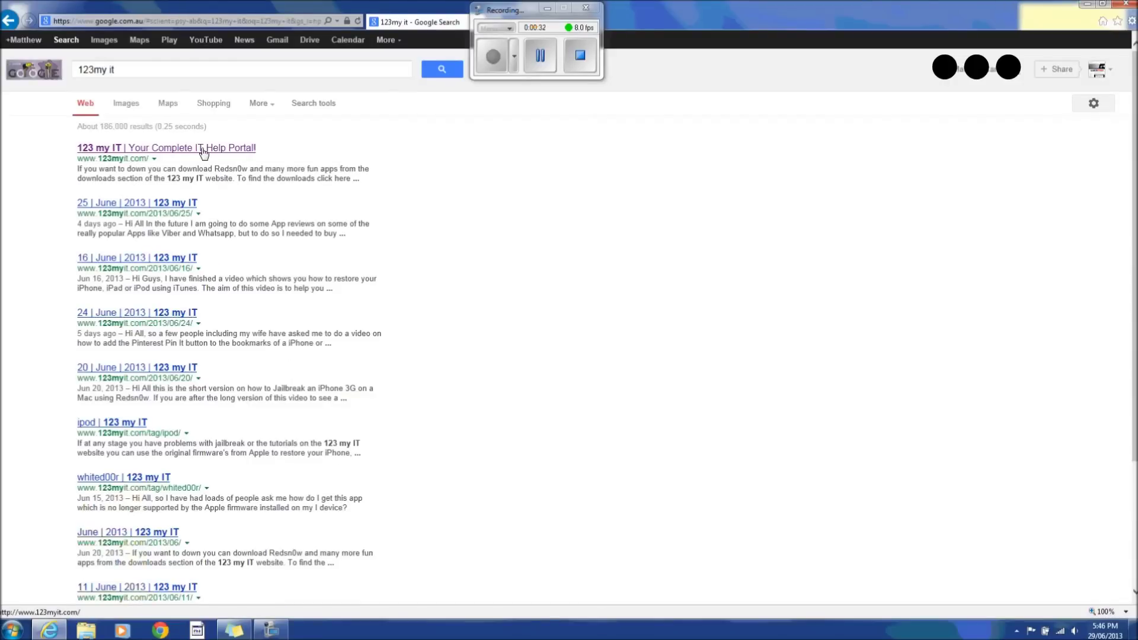
pyautogui.click(237, 149)
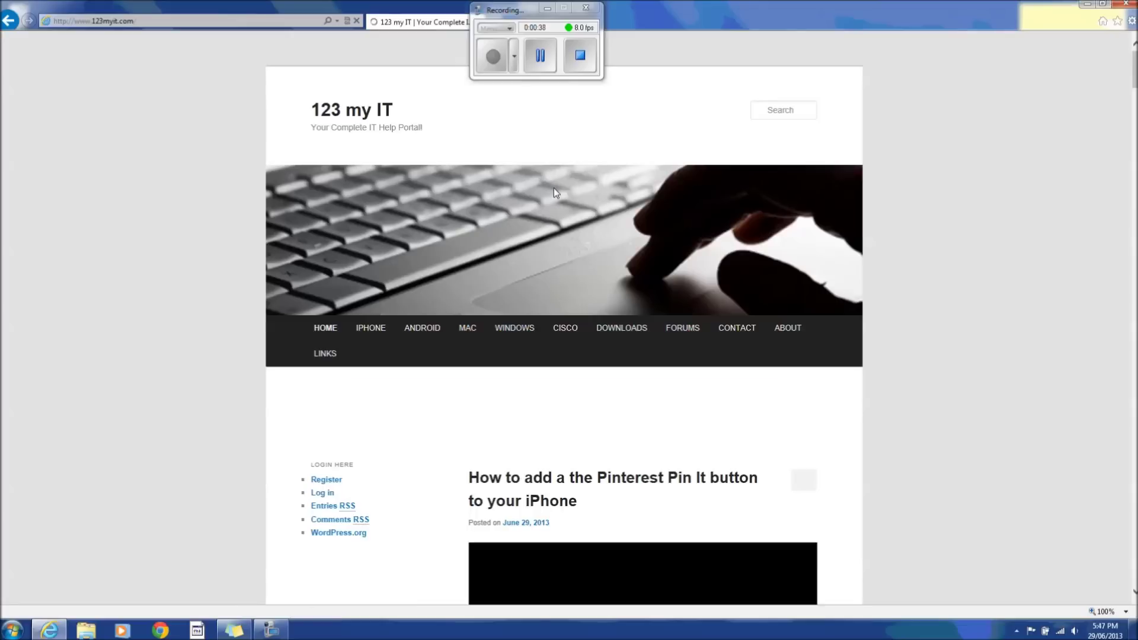
pyautogui.click(622, 331)
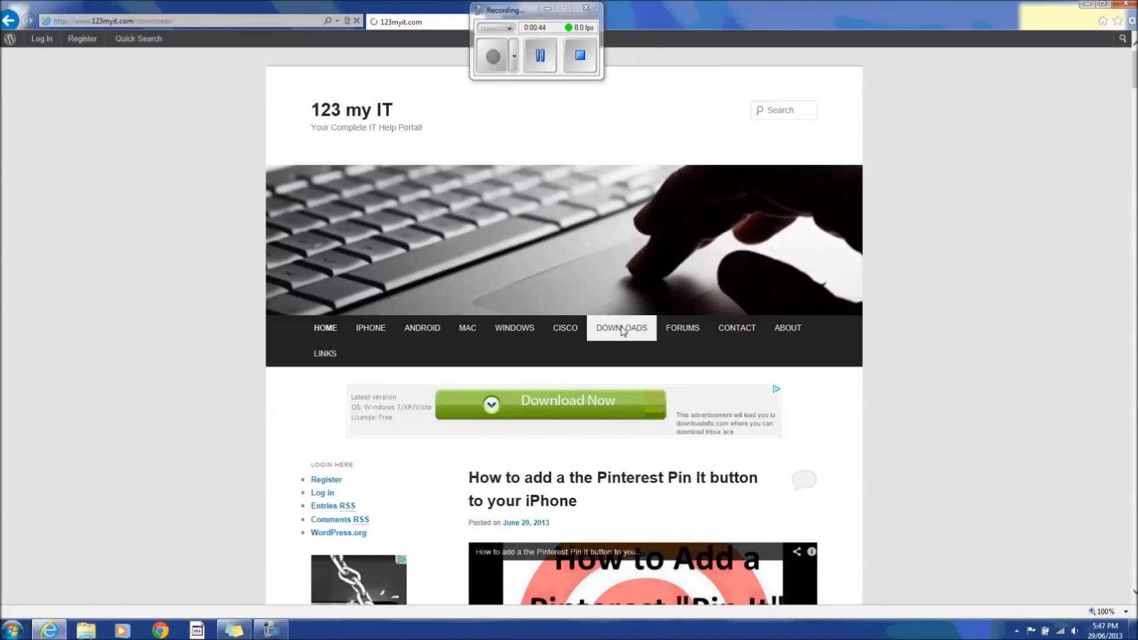
pyautogui.scroll(-4, 623, 331)
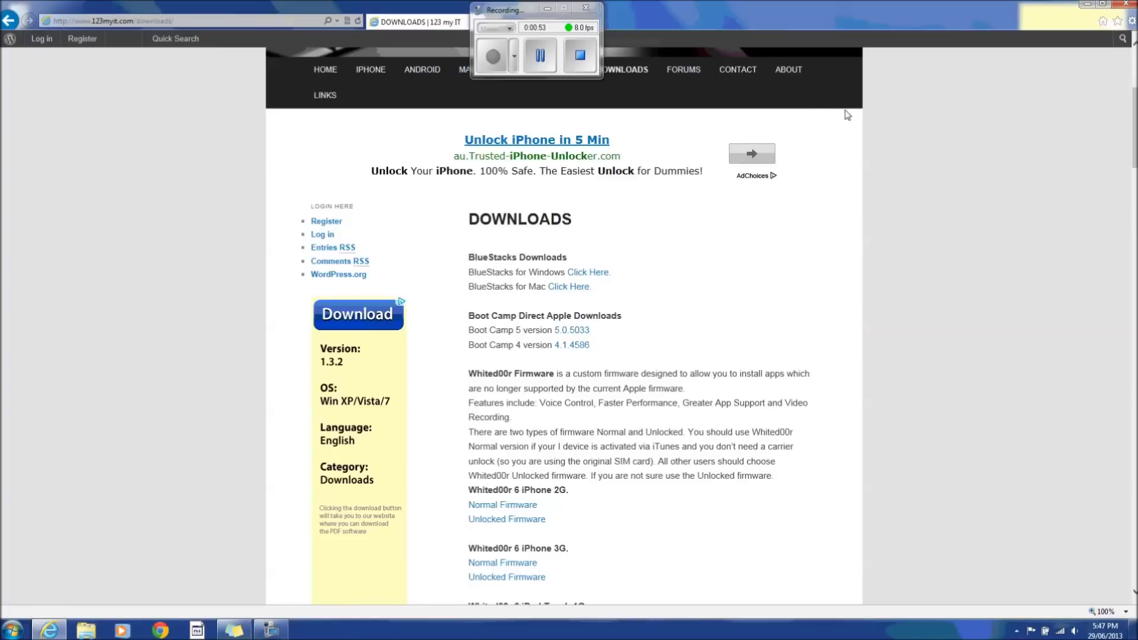
# Minimise the browser, launch BlueStacks from the desktop and close WhatsApp's connection-failed warning.
pyautogui.click(1090, 4)
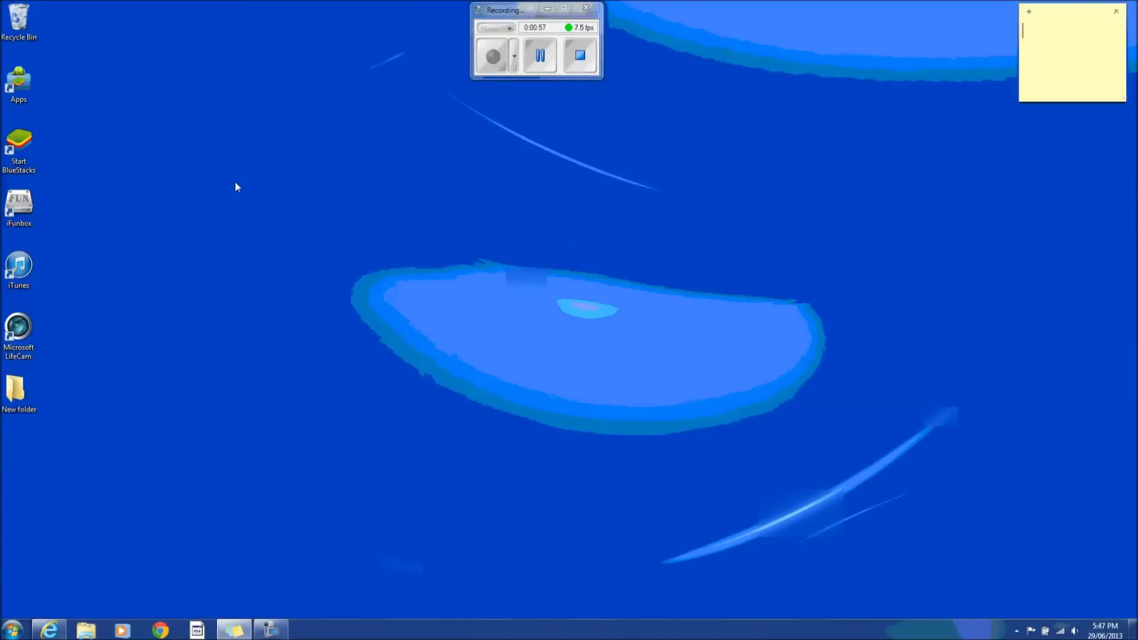
pyautogui.doubleClick(20, 144)
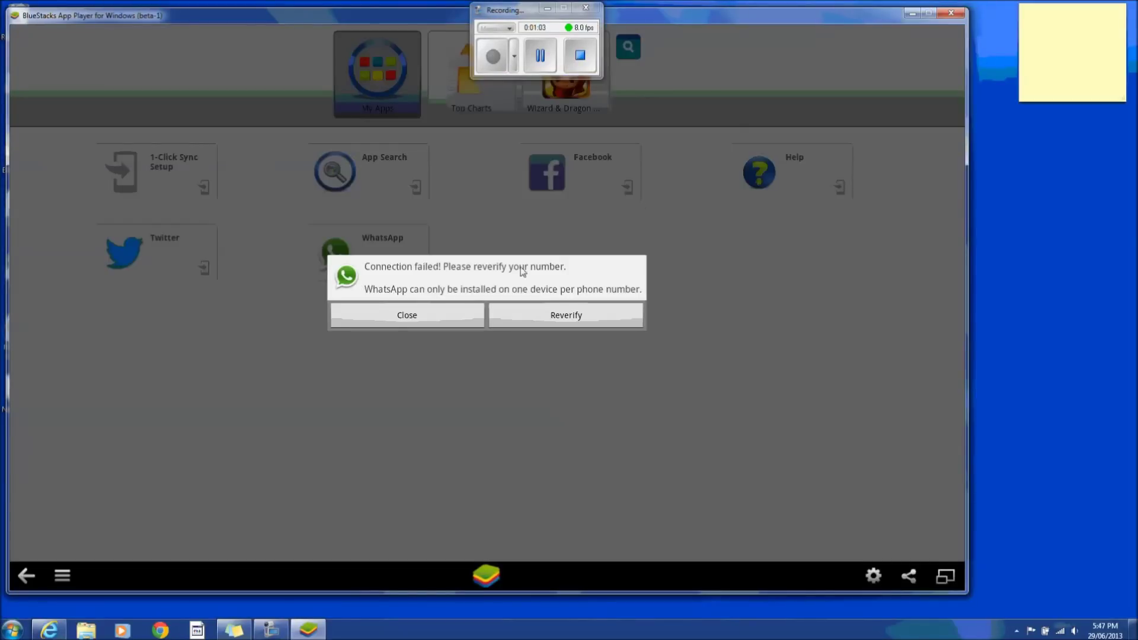
pyautogui.click(455, 311)
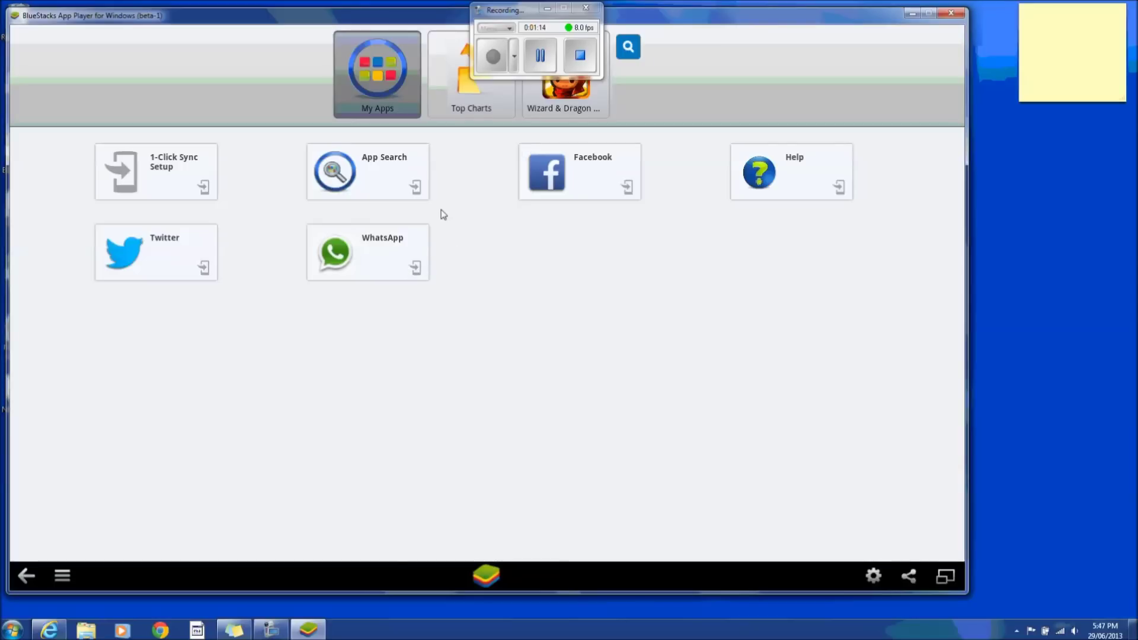
pyautogui.click(495, 60)
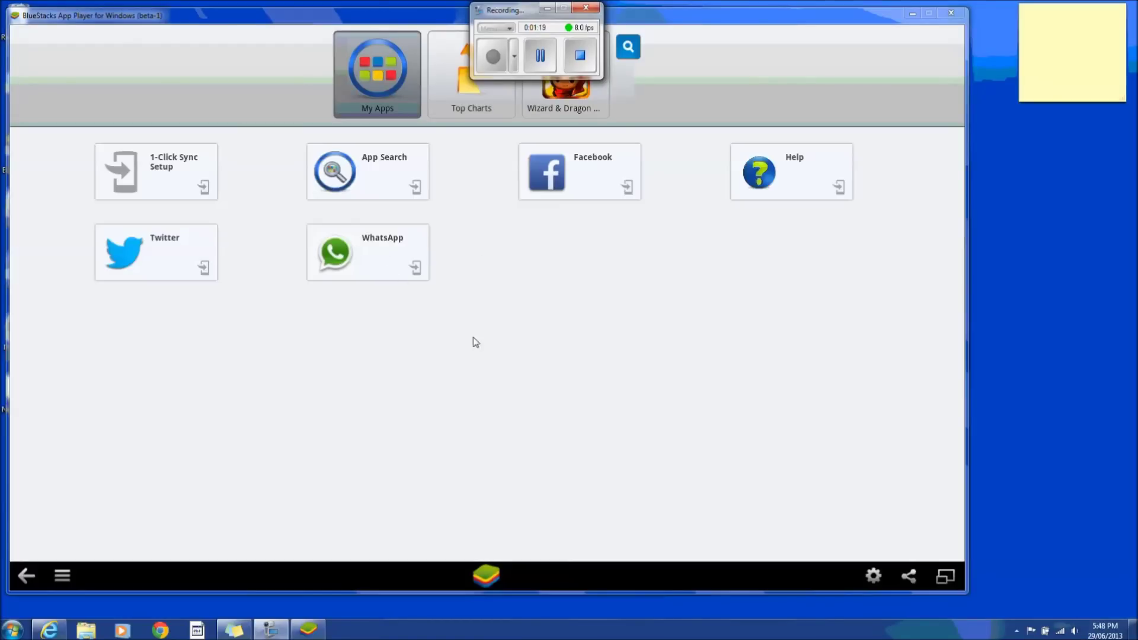
# Delete WhatsApp through the settings' Change App Size list and return to the home screen.
pyautogui.click(873, 578)
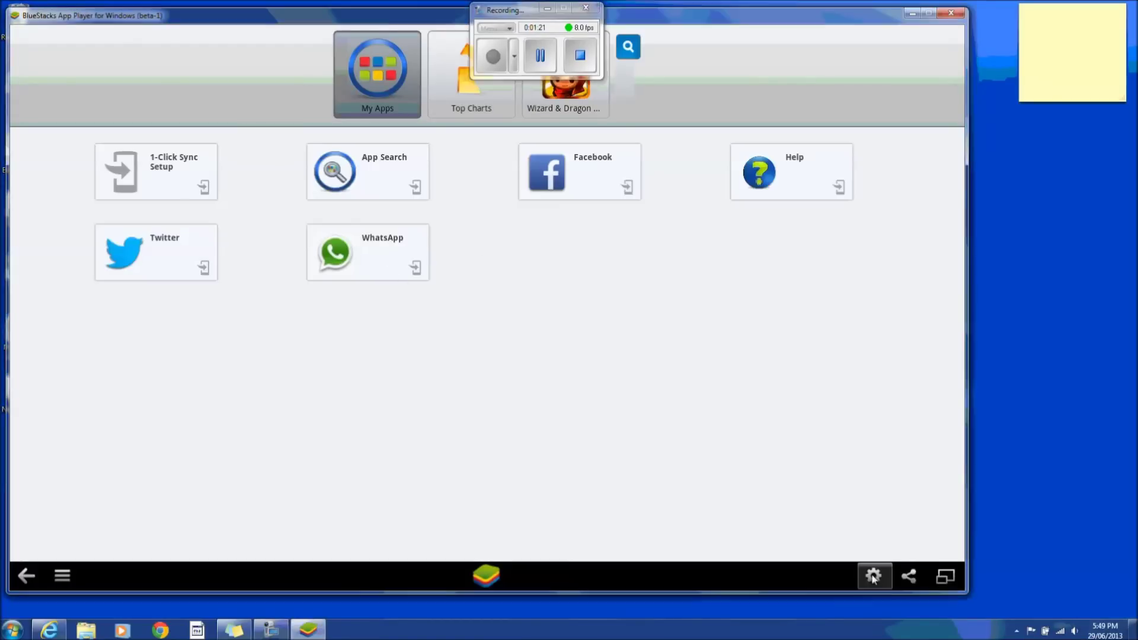
pyautogui.click(873, 579)
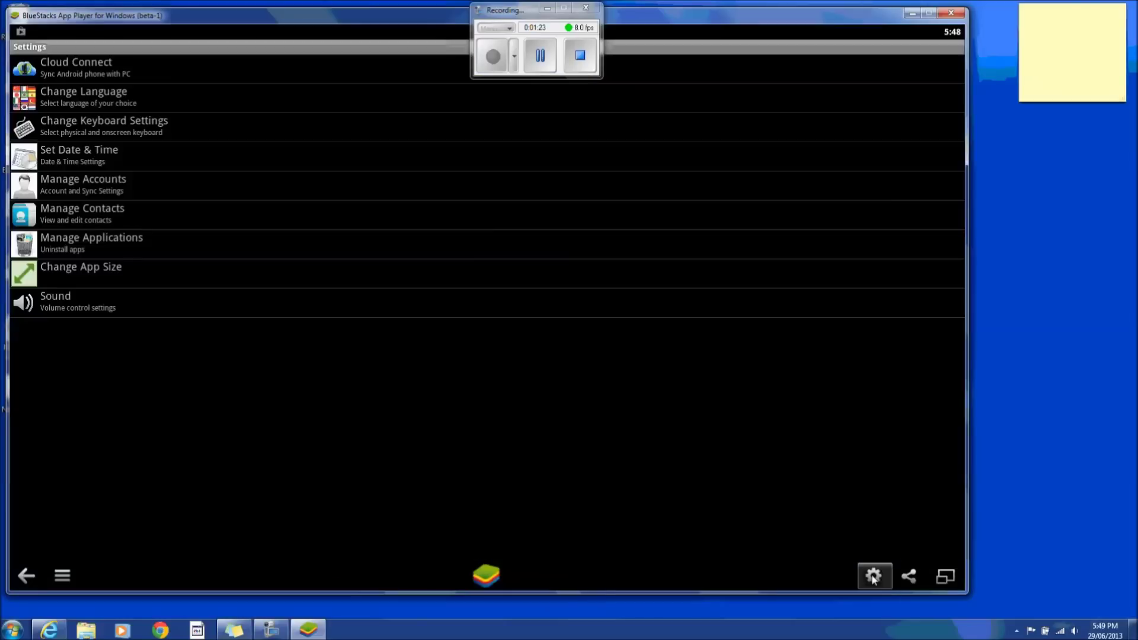
pyautogui.click(101, 242)
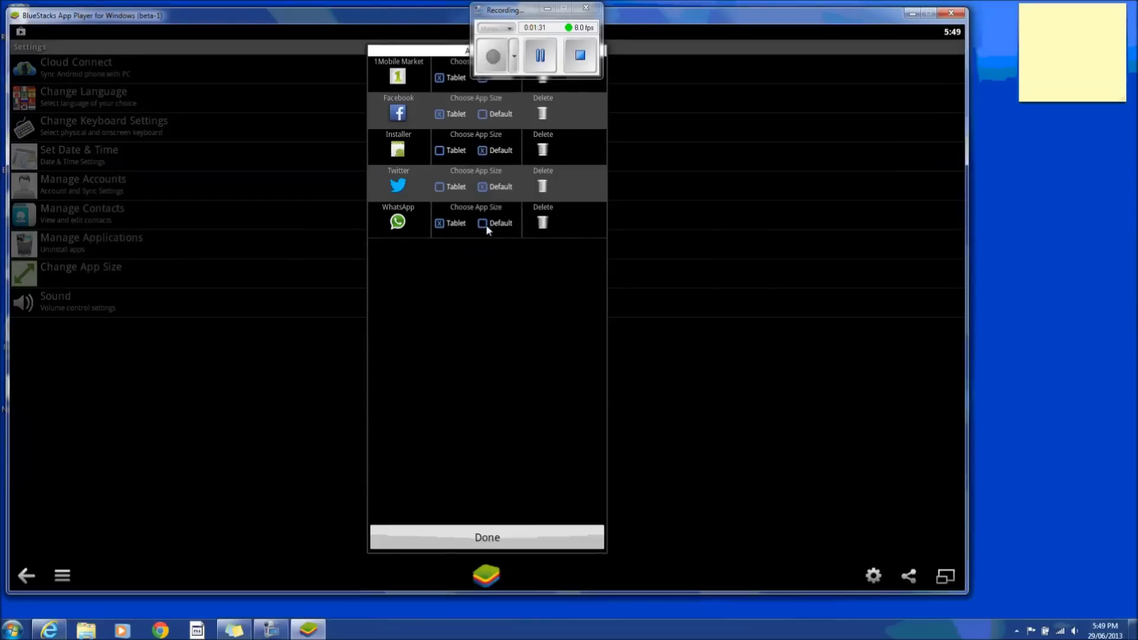
pyautogui.click(543, 224)
pyautogui.click(399, 337)
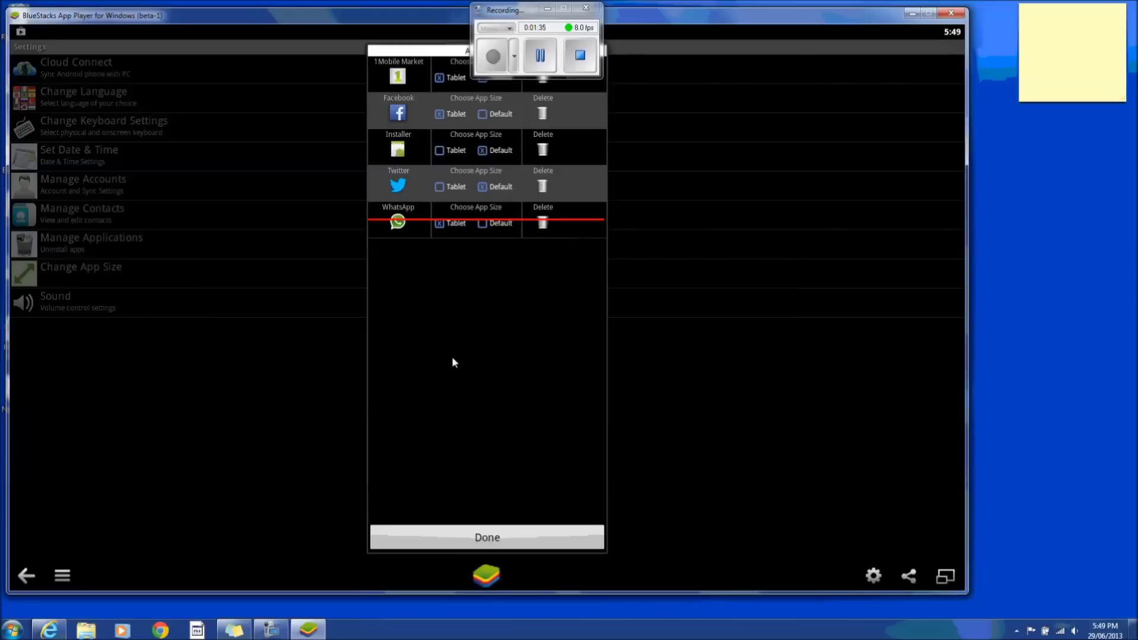
pyautogui.click(486, 537)
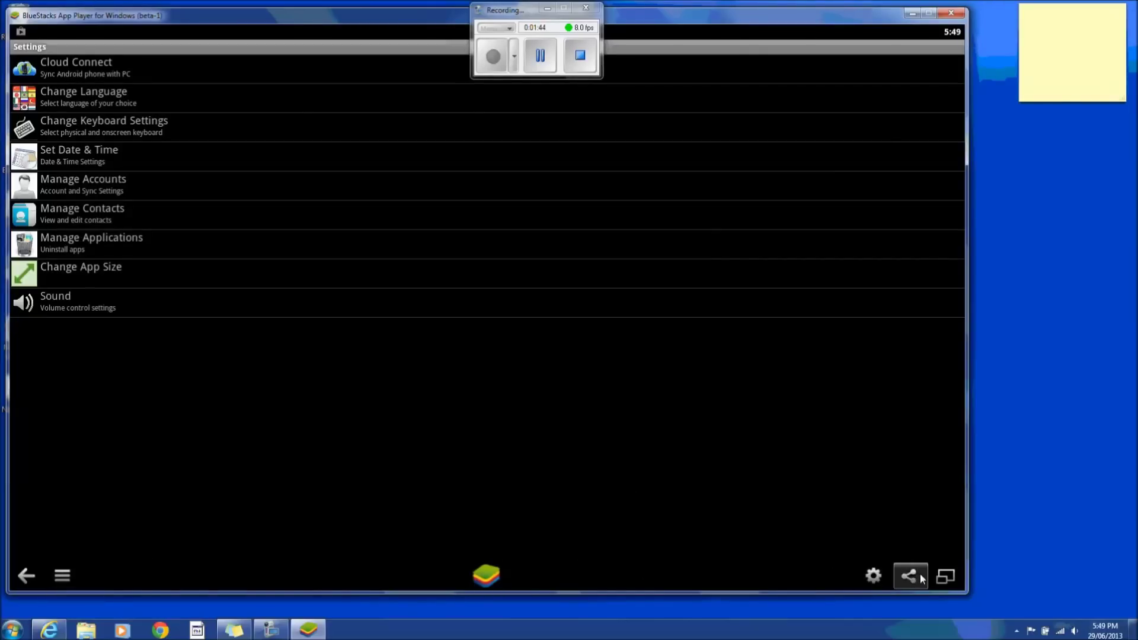
pyautogui.click(27, 576)
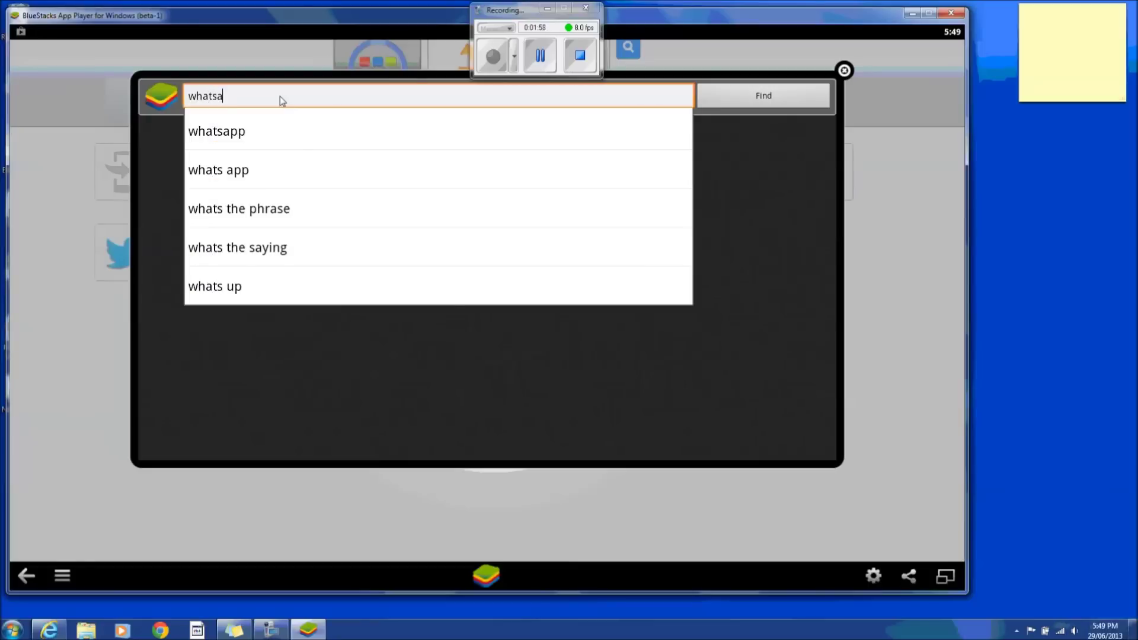
# Search for whatsapp, try installing WhatsApp Messenger, dismiss the network error and choose the Google Play result.
pyautogui.press('Down')
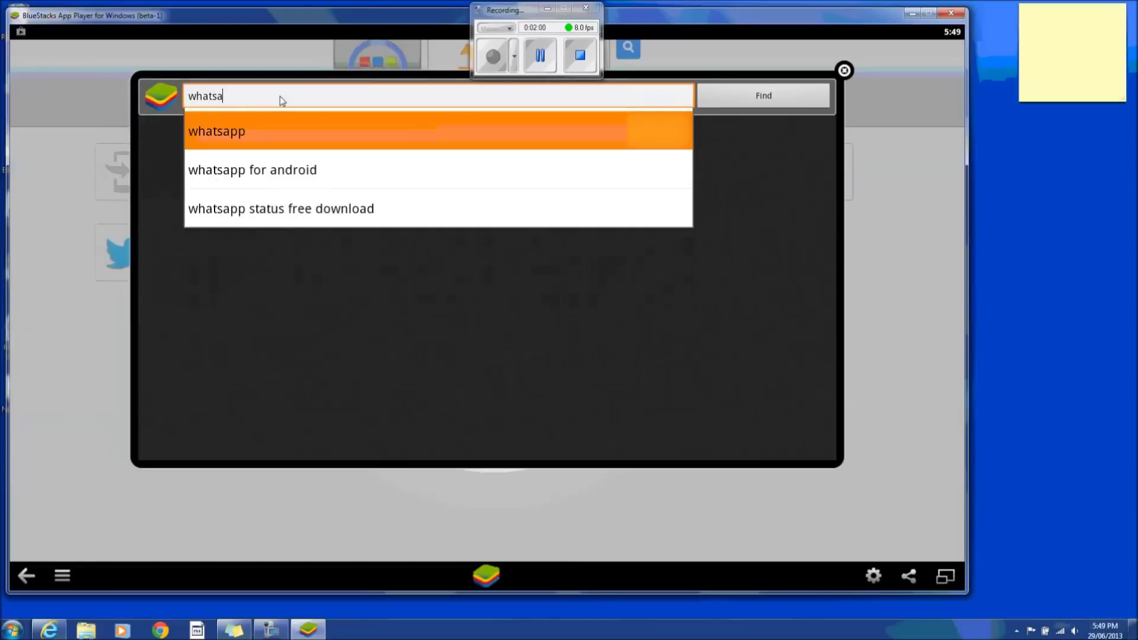
pyautogui.press('Return')
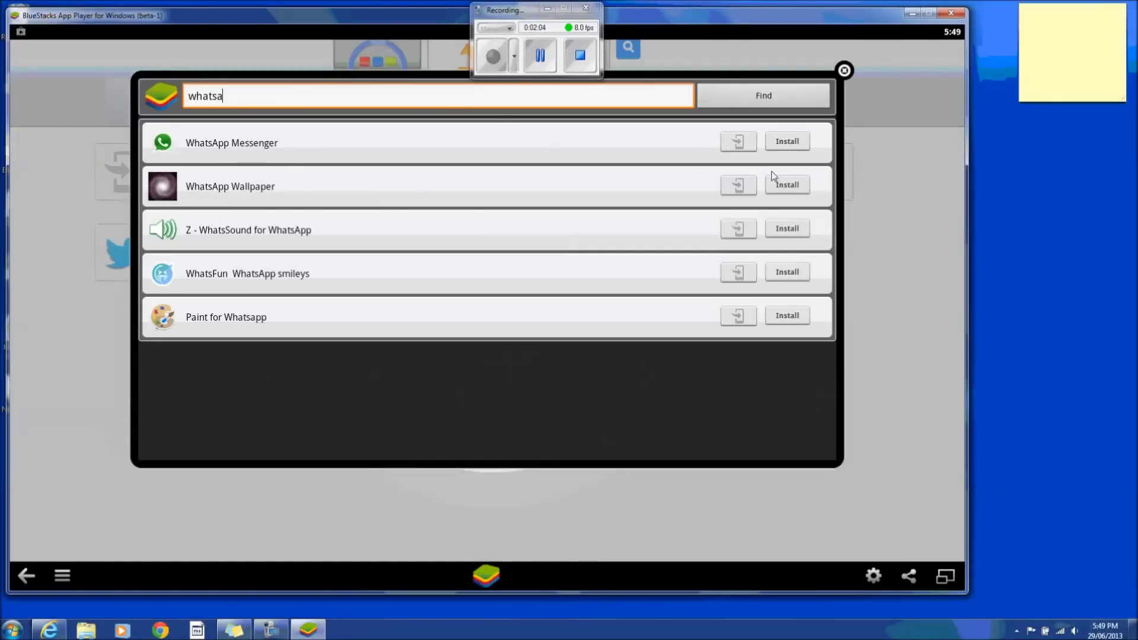
pyautogui.click(794, 144)
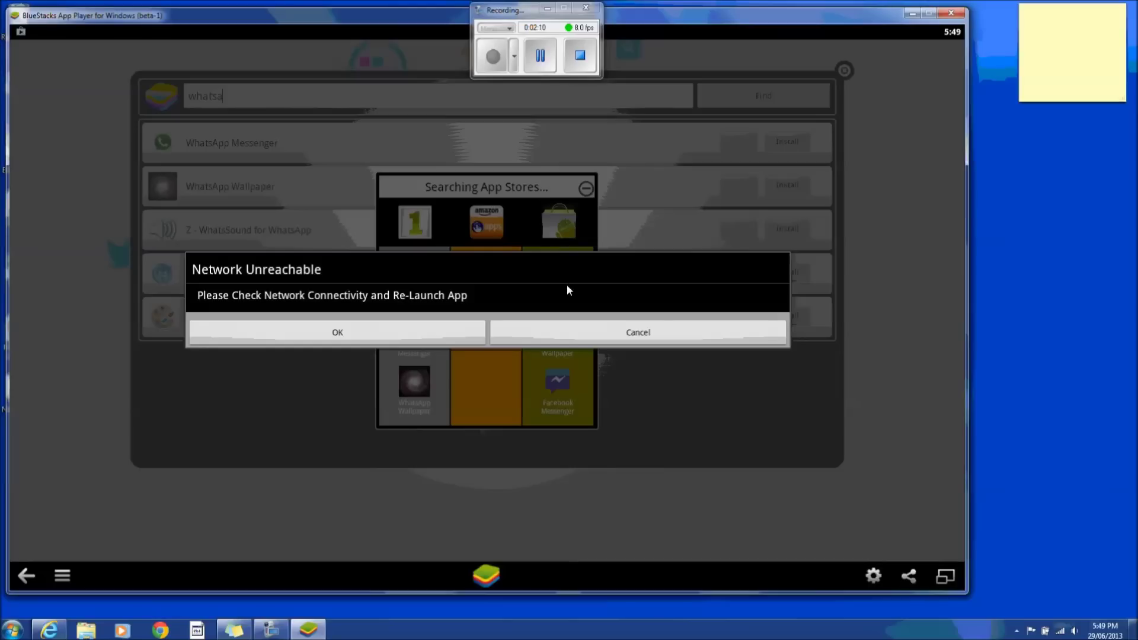
pyautogui.click(662, 335)
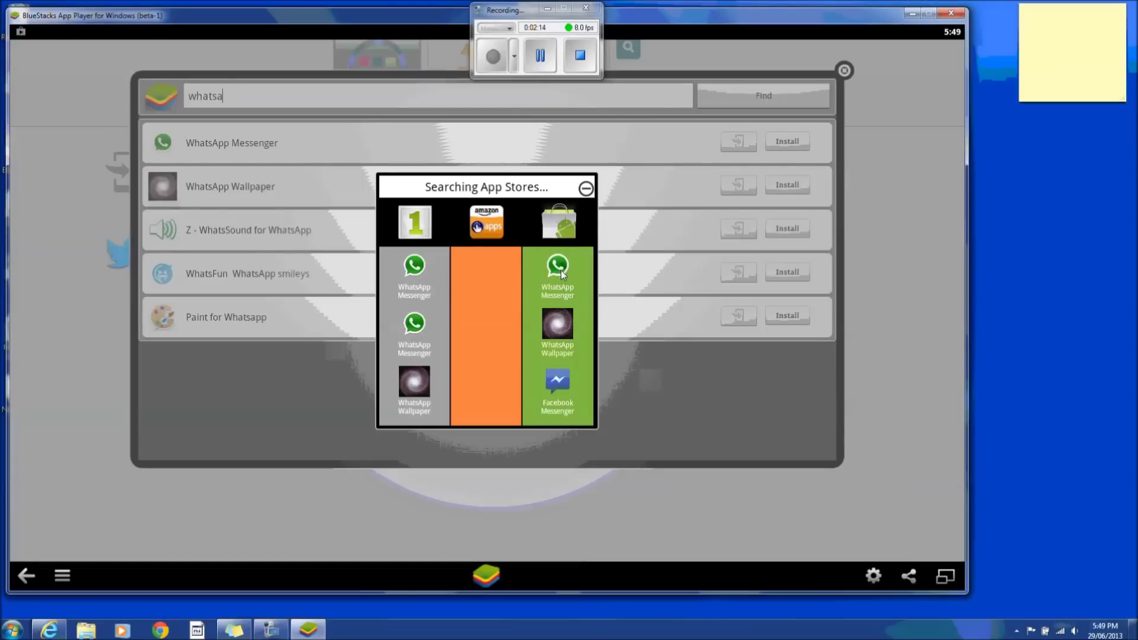
pyautogui.click(561, 271)
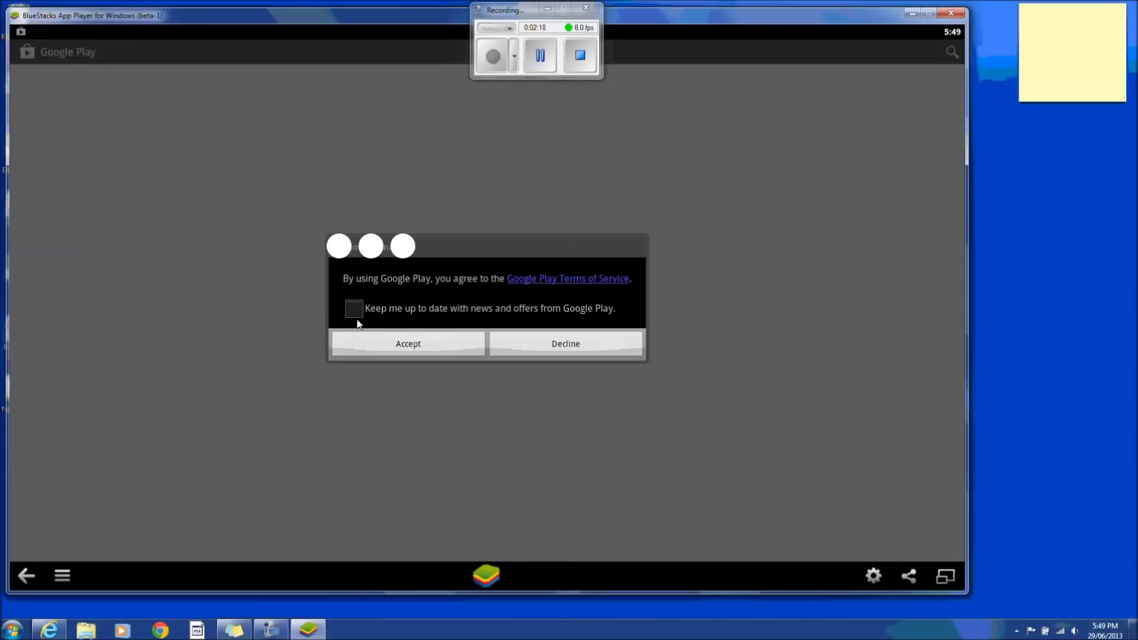
# Accept Google Play's terms and the app permissions, install WhatsApp Messenger and launch it.
pyautogui.click(418, 345)
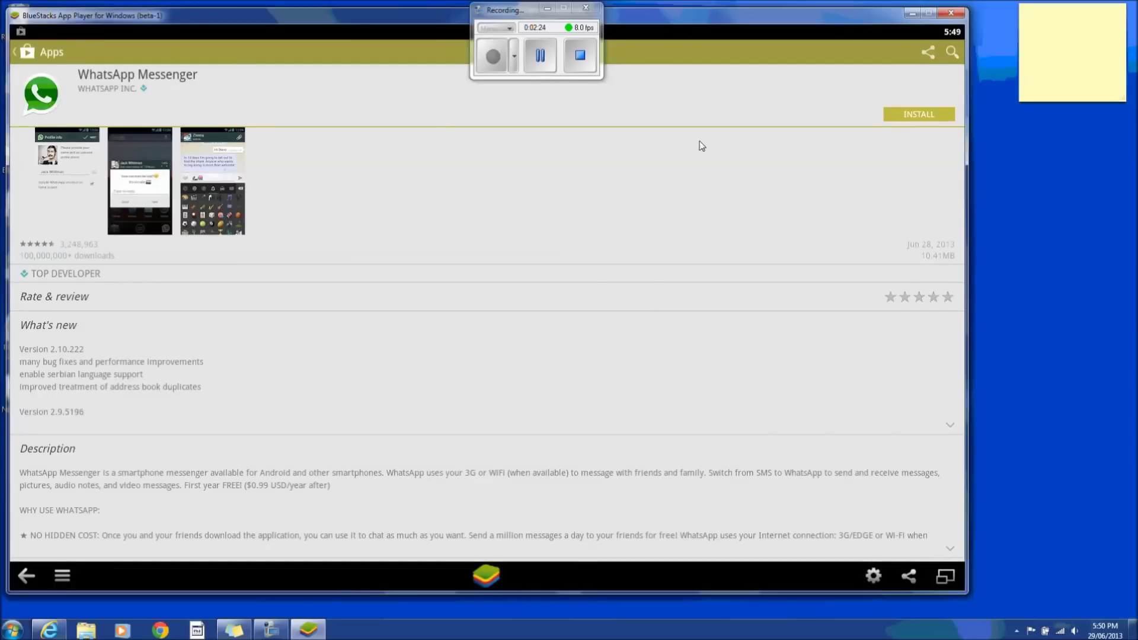
pyautogui.click(929, 115)
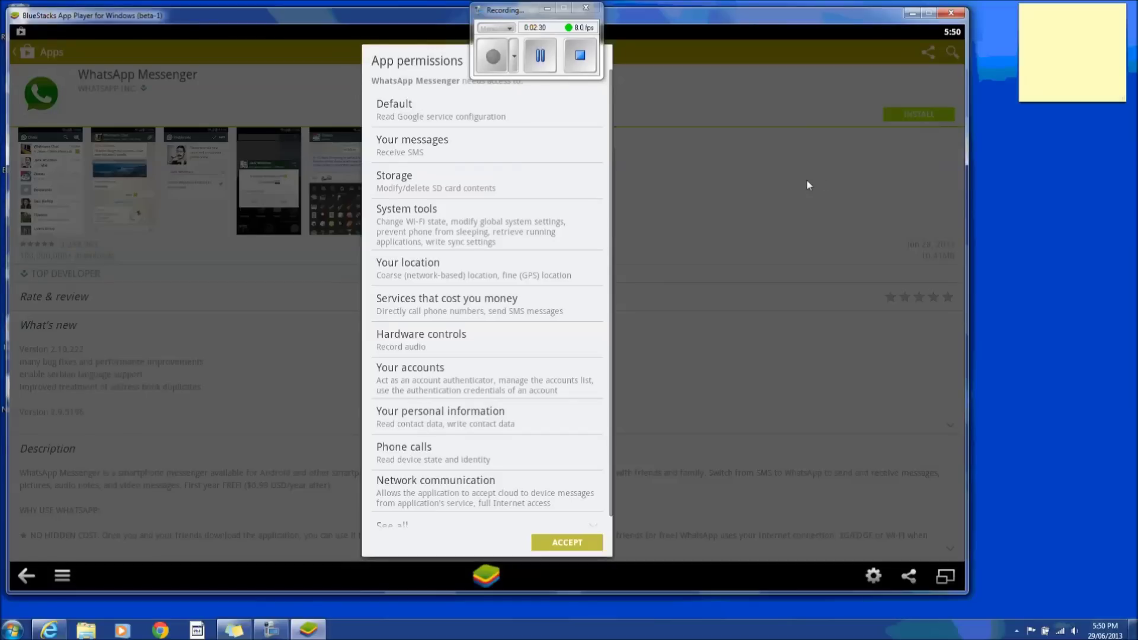
pyautogui.click(570, 540)
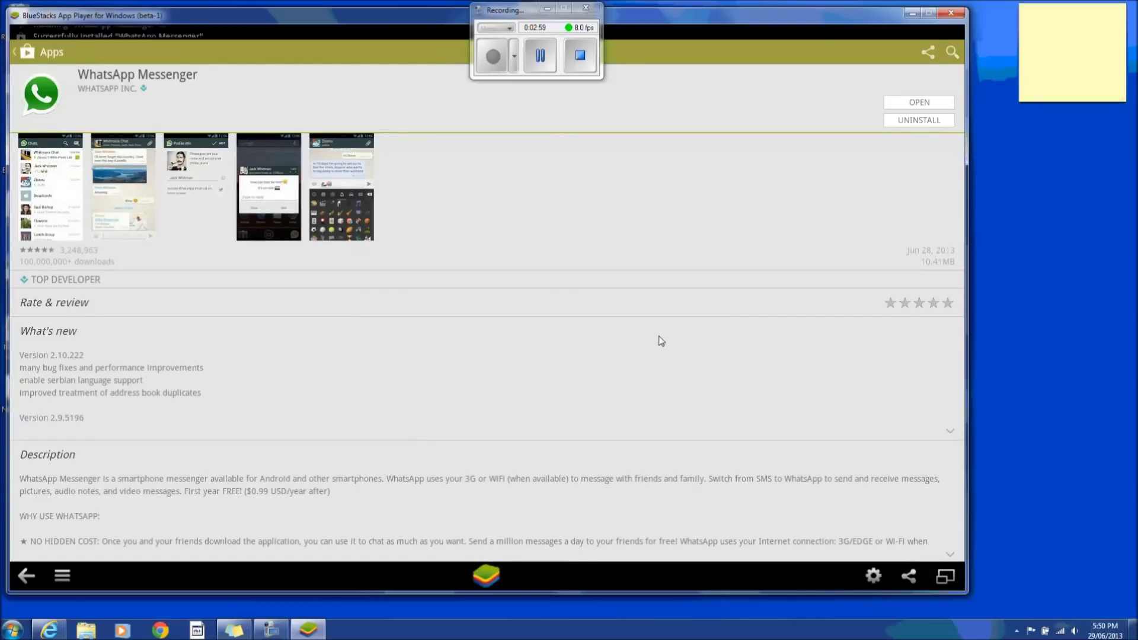
pyautogui.click(945, 107)
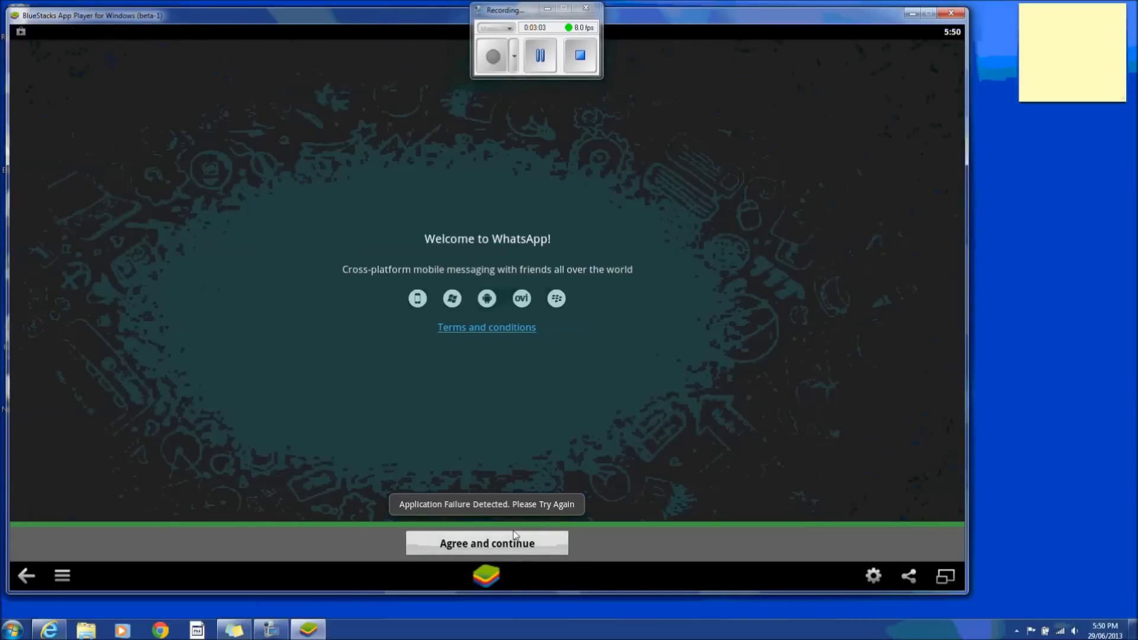
# Agree to WhatsApp's terms and set the country to Australia (+61) by searching 'aust'.
pyautogui.click(486, 549)
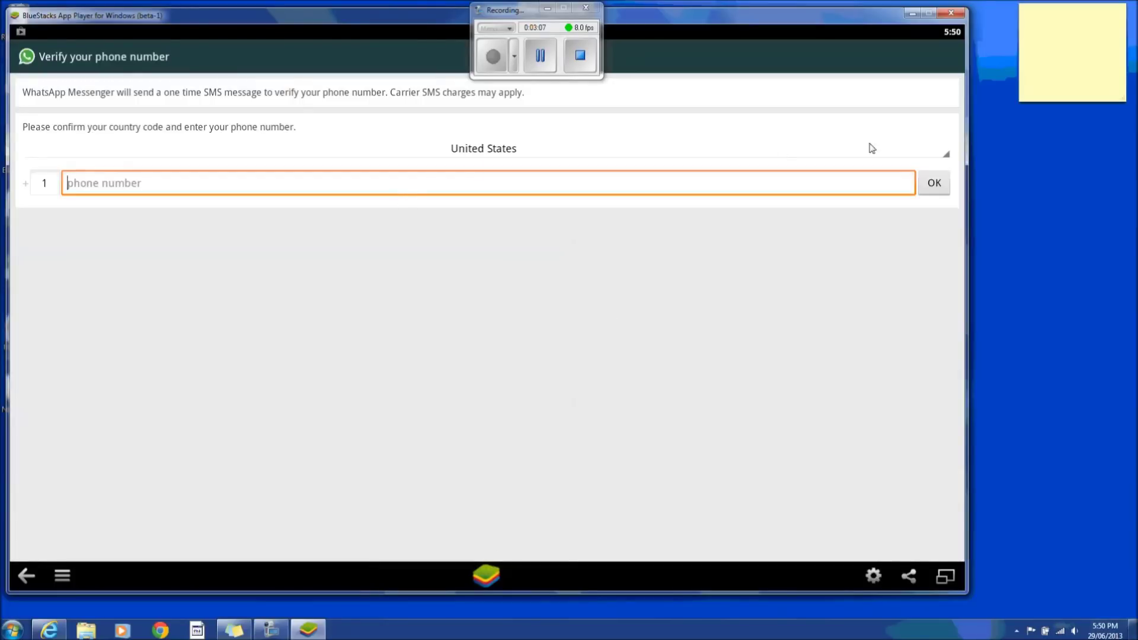
pyautogui.click(892, 153)
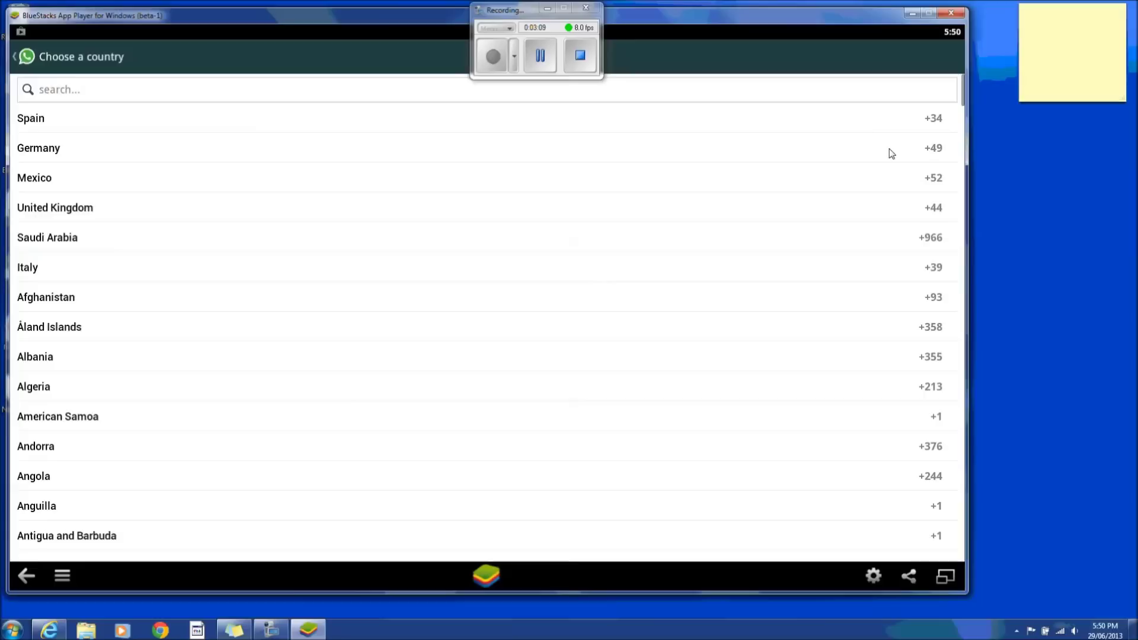
pyautogui.click(96, 90)
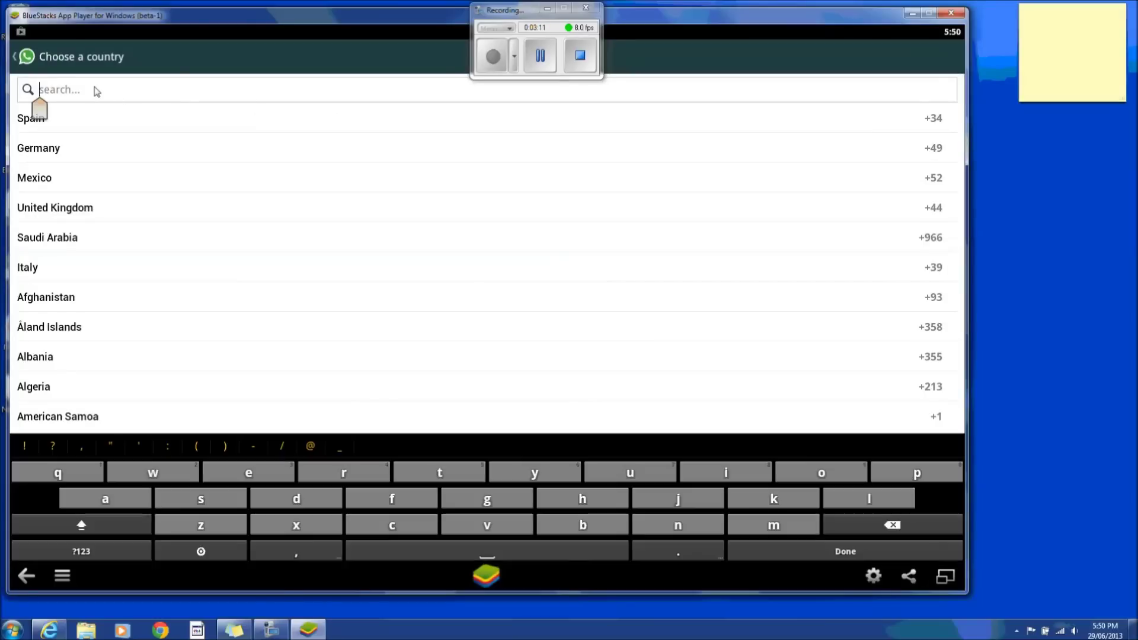
pyautogui.write('aust')
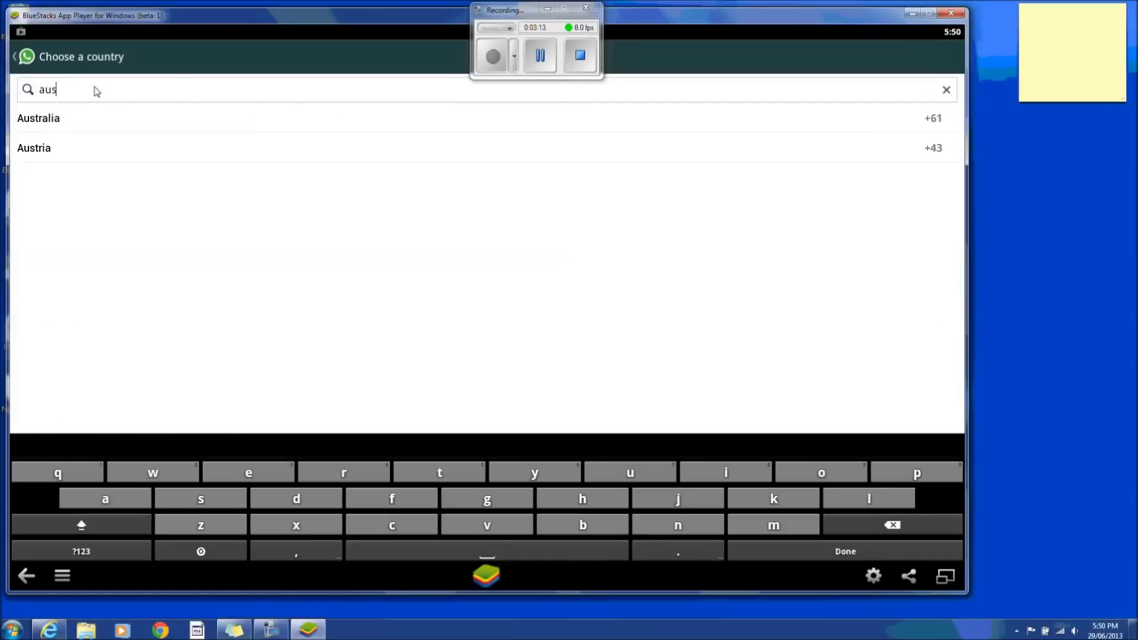
pyautogui.click(67, 118)
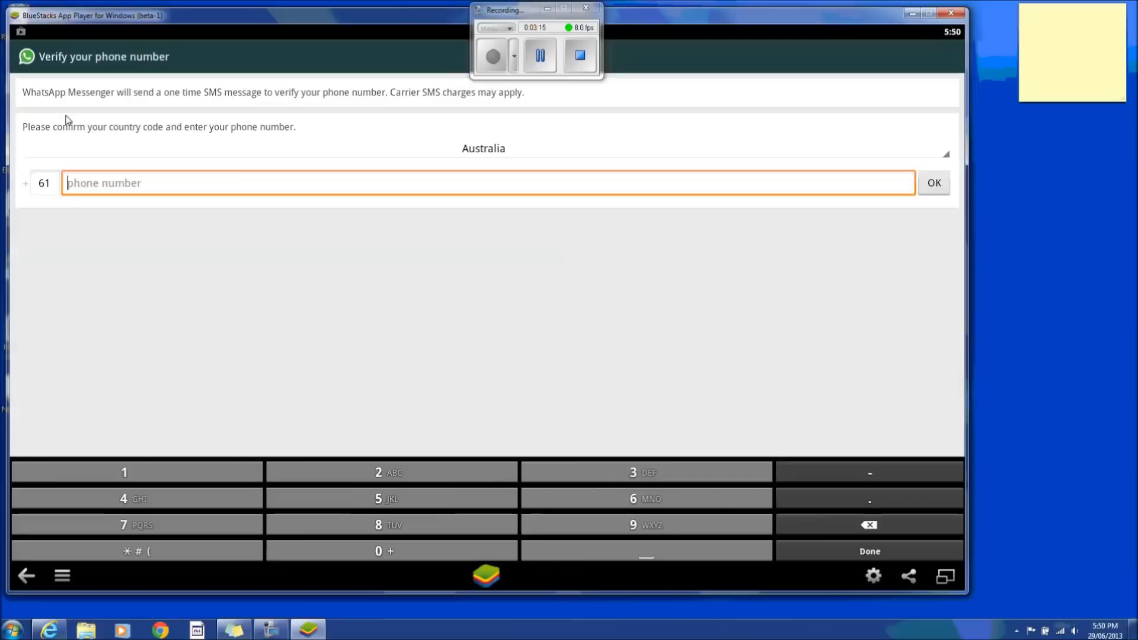
# Enter the phone number and submit it for verification.
pyautogui.click(118, 184)
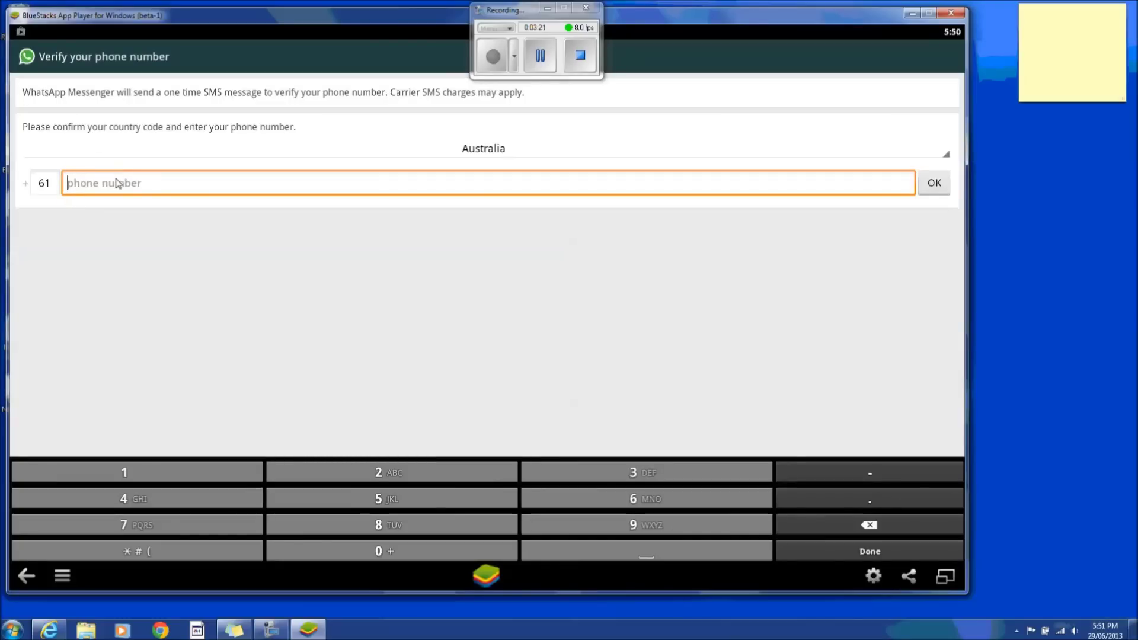
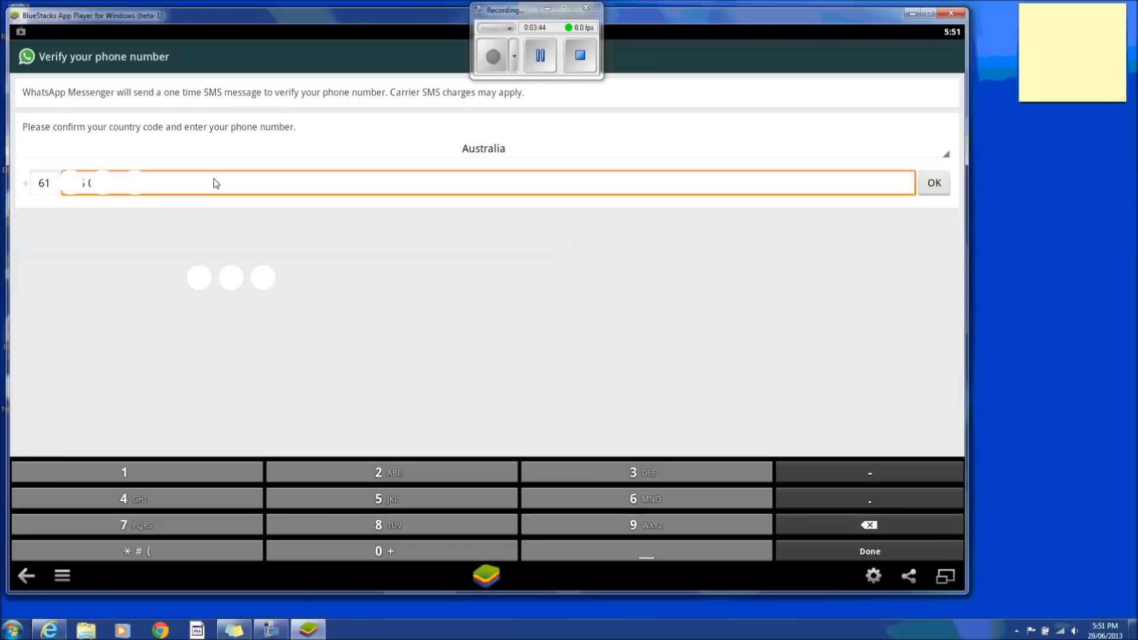
pyautogui.click(935, 184)
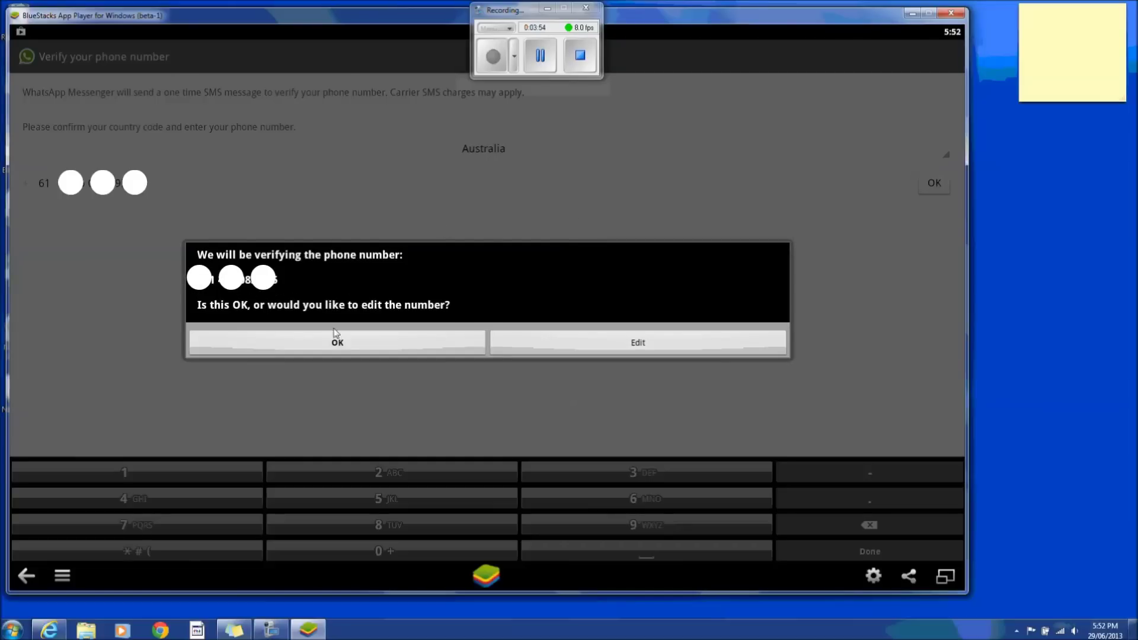
# Confirm the phone number, then enter the six-digit code received by voice call.
pyautogui.click(335, 347)
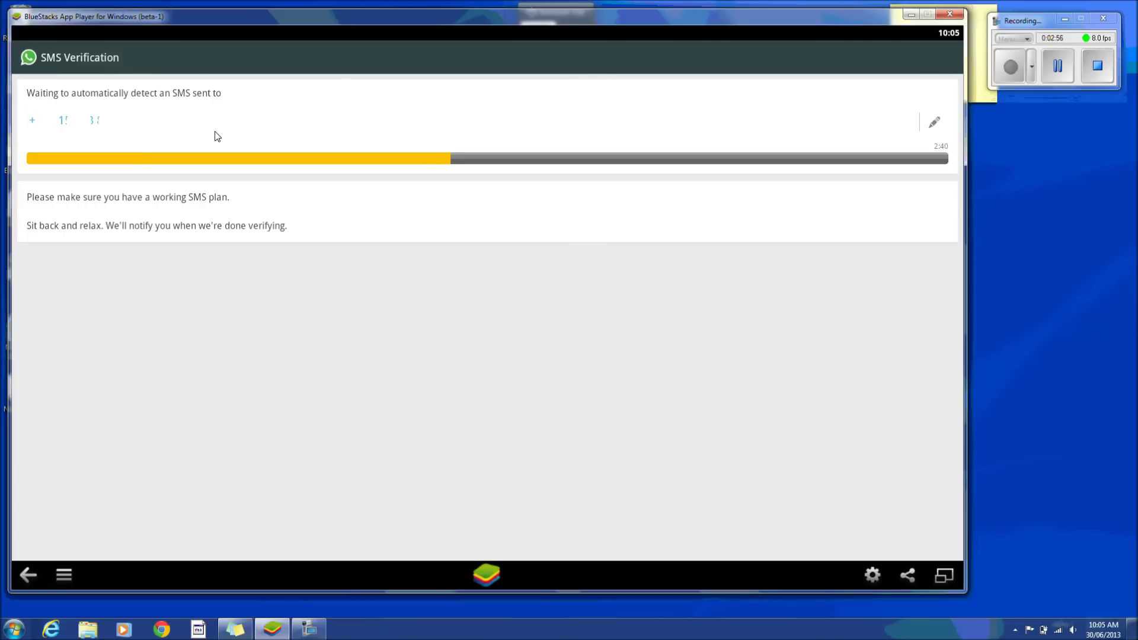
pyautogui.click(1061, 63)
pyautogui.click(1014, 72)
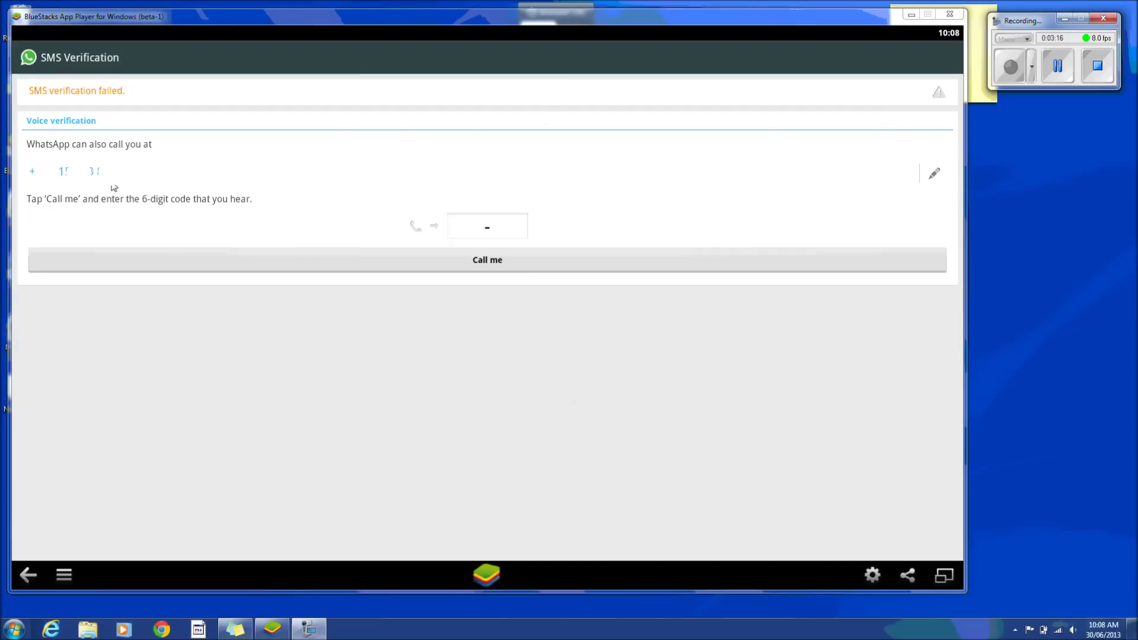
pyautogui.click(466, 229)
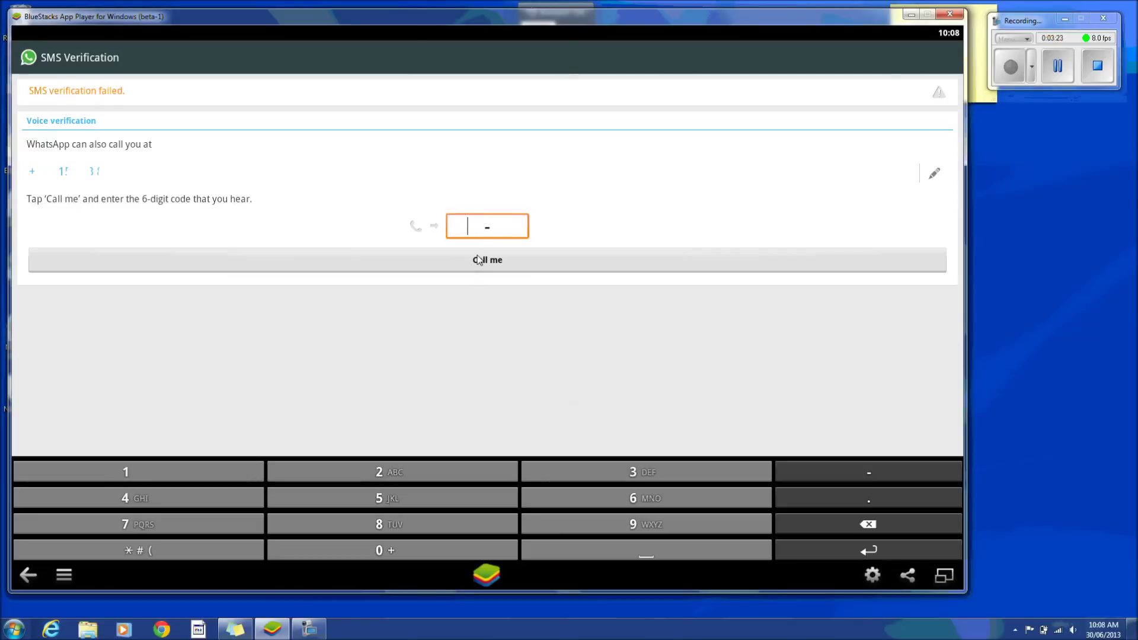
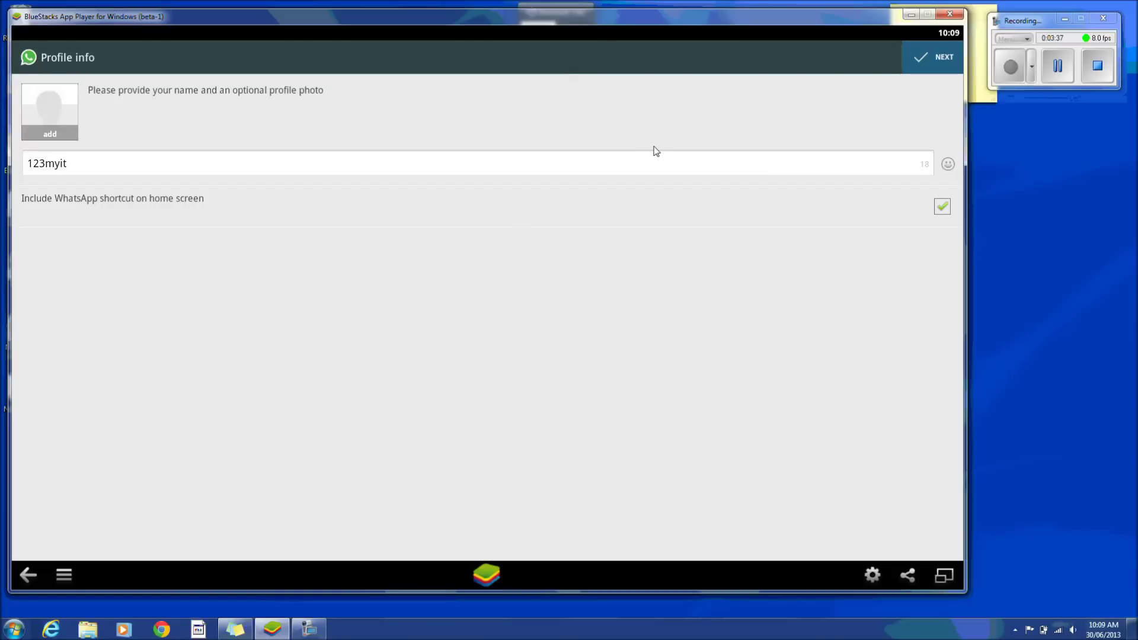
# Finish the profile info screen and continue past the one-year service notice.
pyautogui.click(930, 56)
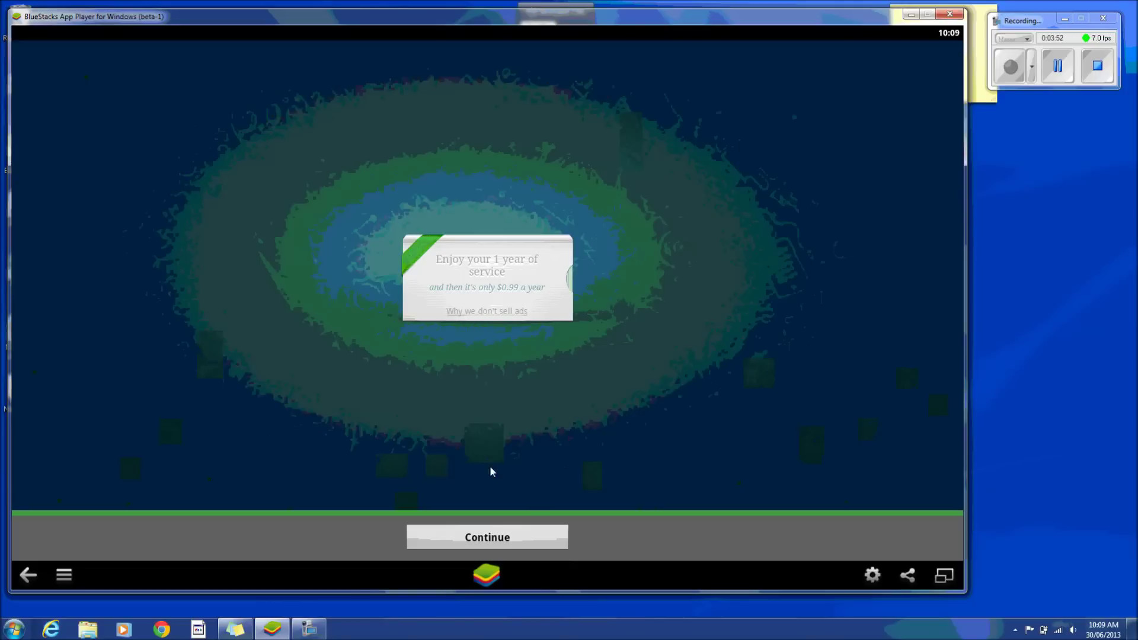
pyautogui.click(490, 540)
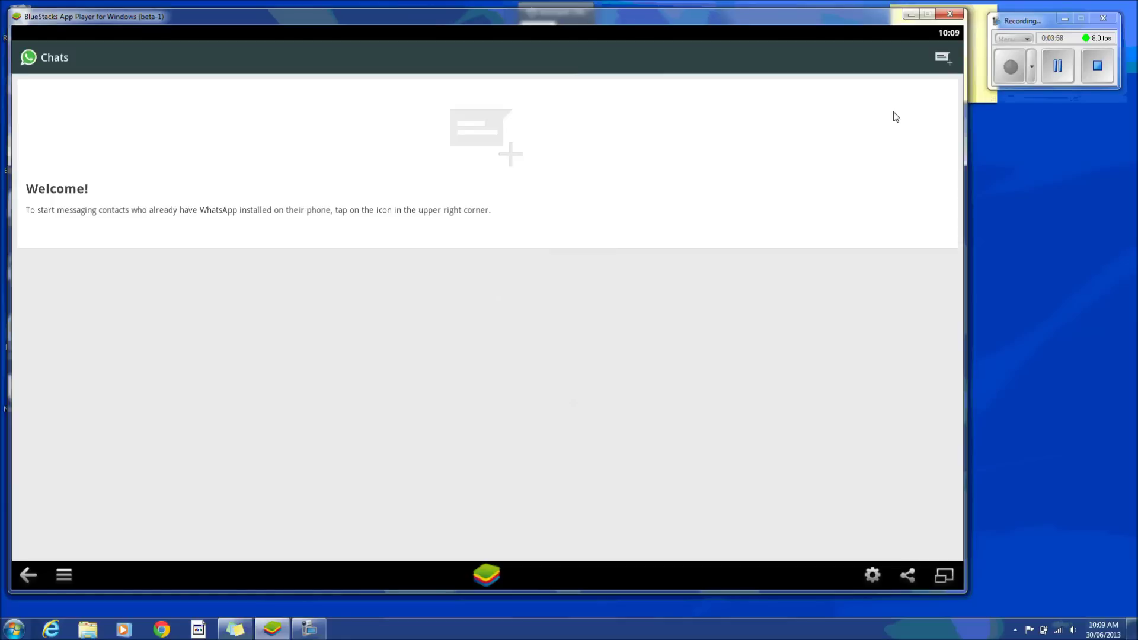
# Try the new-chat icon and Tell friends invite options, then choose new chat from the menu.
pyautogui.click(940, 61)
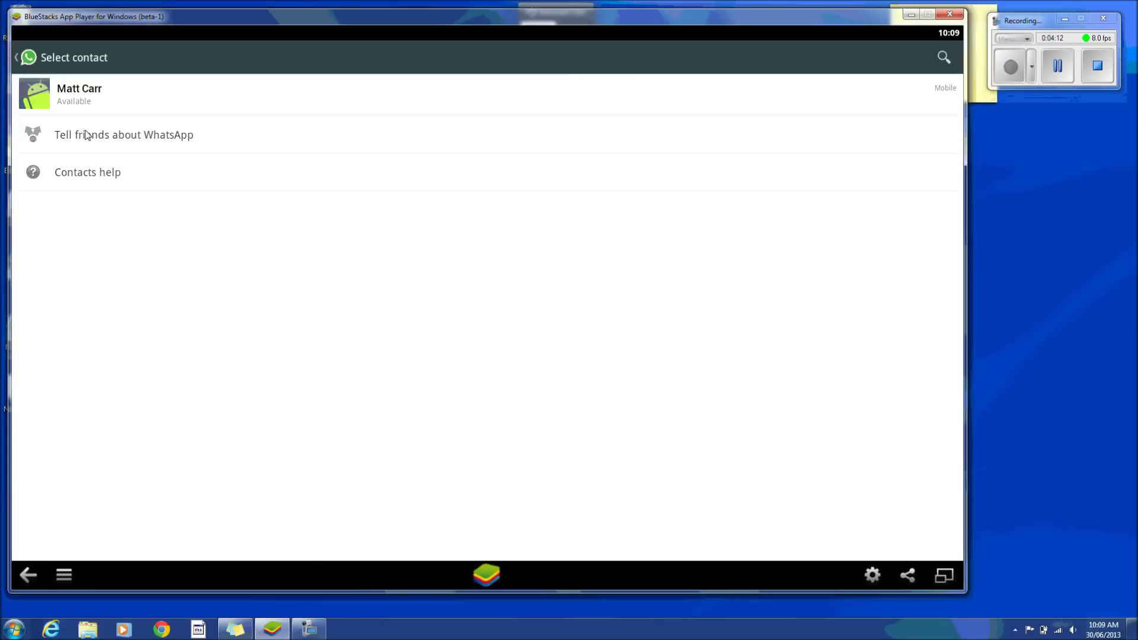
pyautogui.click(117, 136)
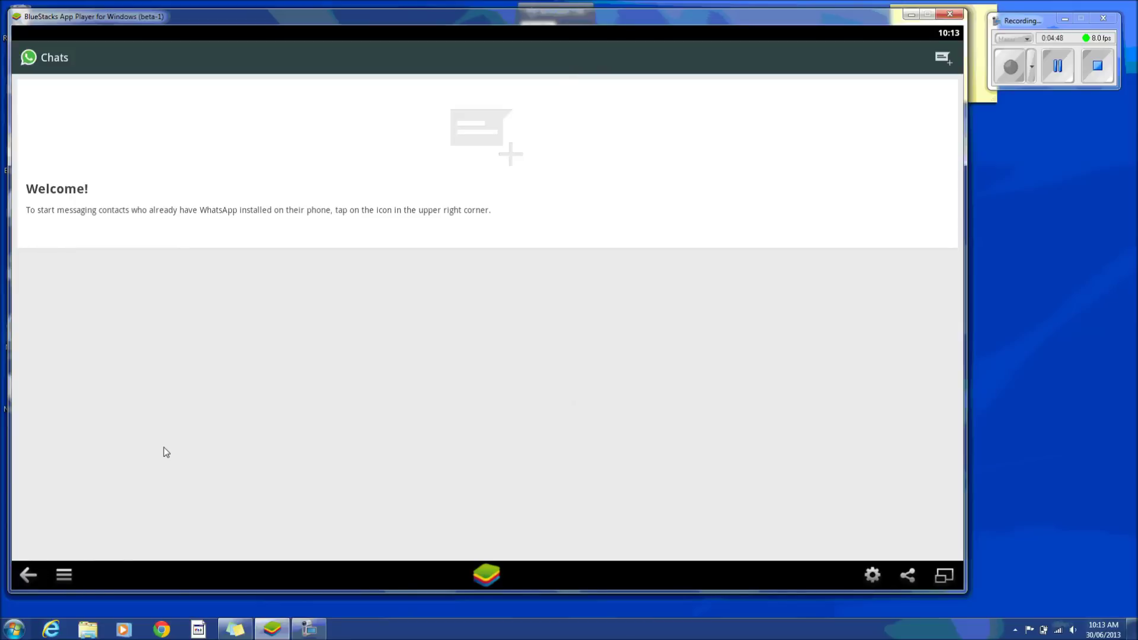
pyautogui.click(70, 578)
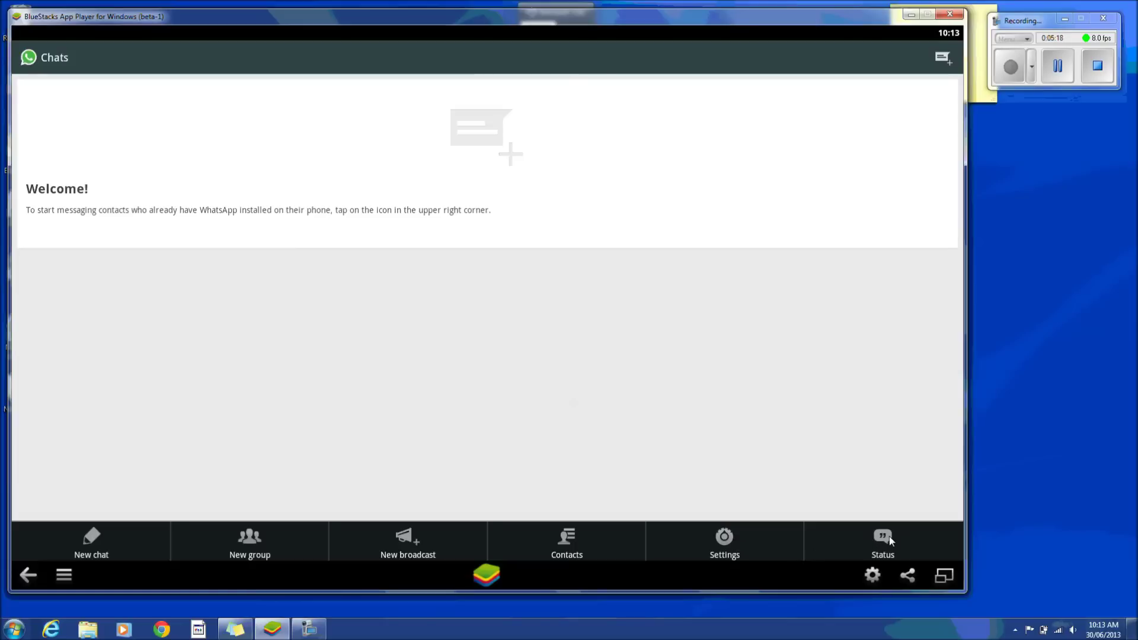
pyautogui.click(100, 538)
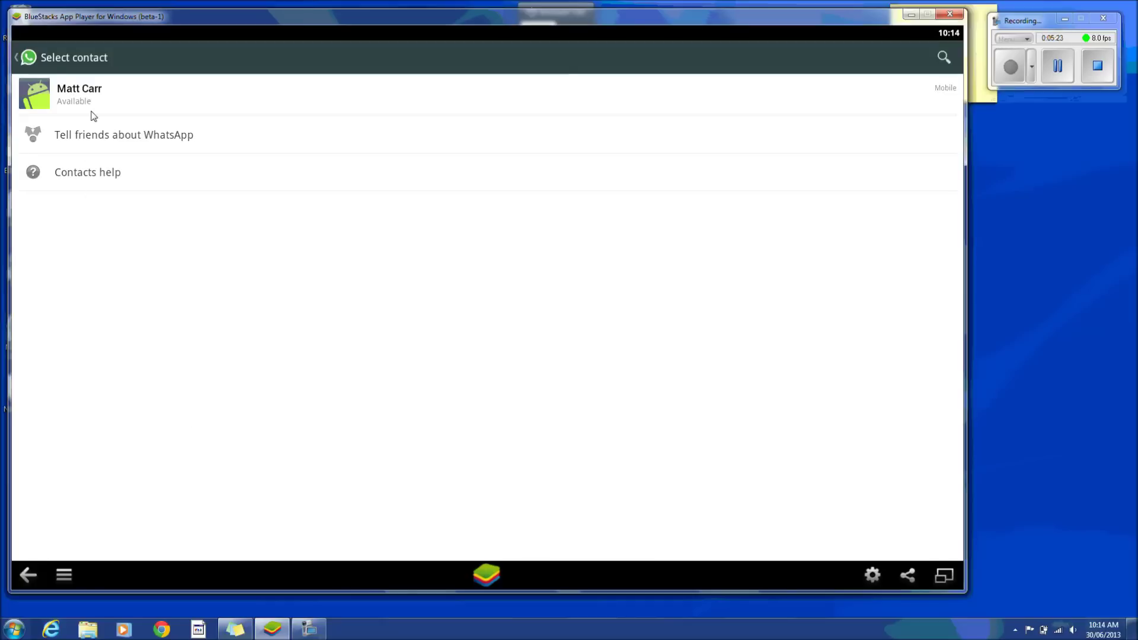
# Return to Chats and start a new group named '123 my it'.
pyautogui.click(30, 574)
pyautogui.click(55, 581)
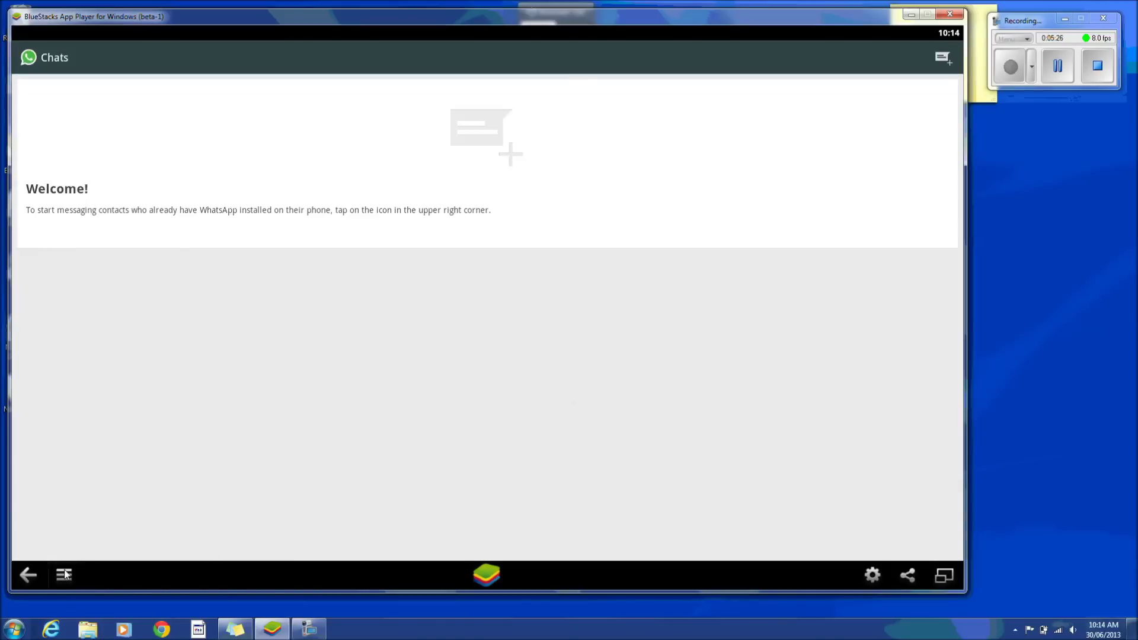
pyautogui.click(271, 545)
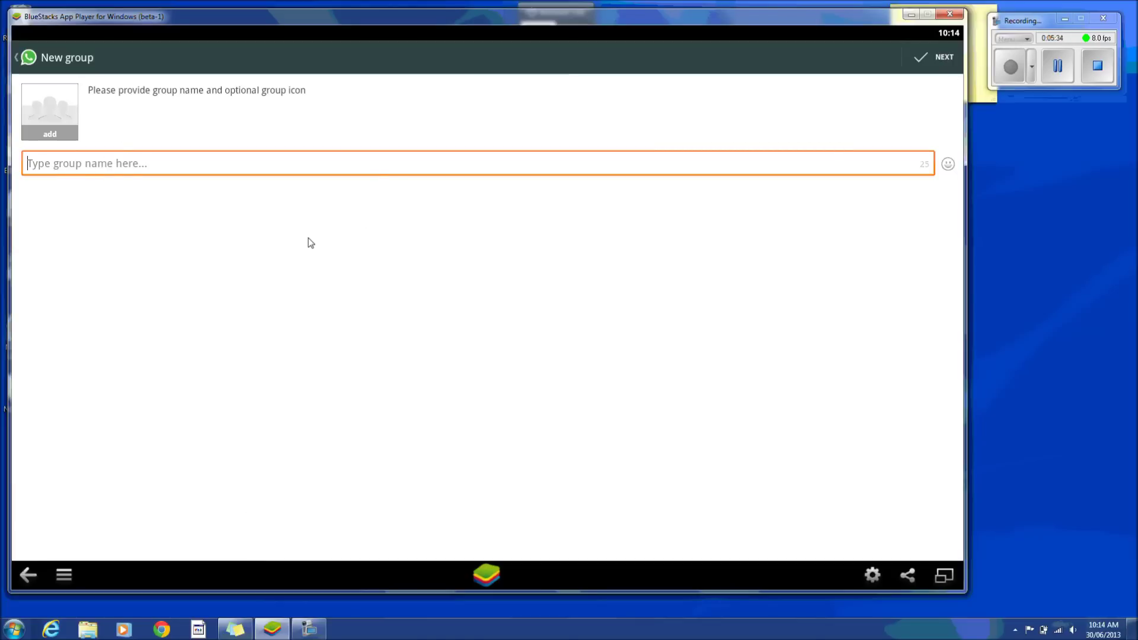
pyautogui.write('123')
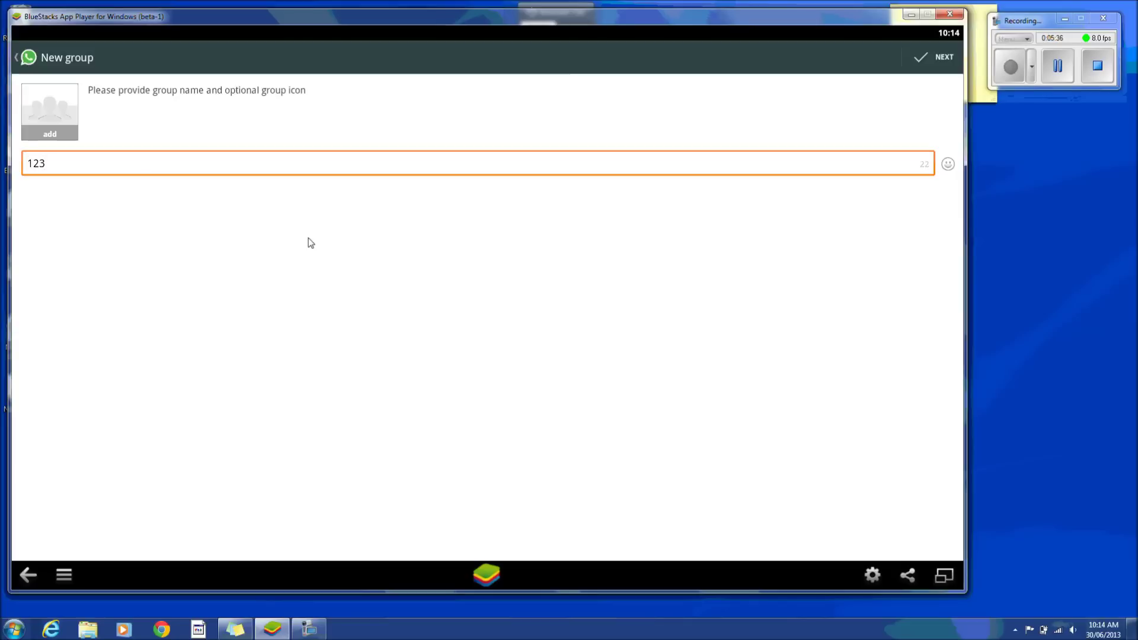
pyautogui.write(' my it')
# Add the one contact as a group participant, confirm it, then back out of group setup.
pyautogui.click(935, 57)
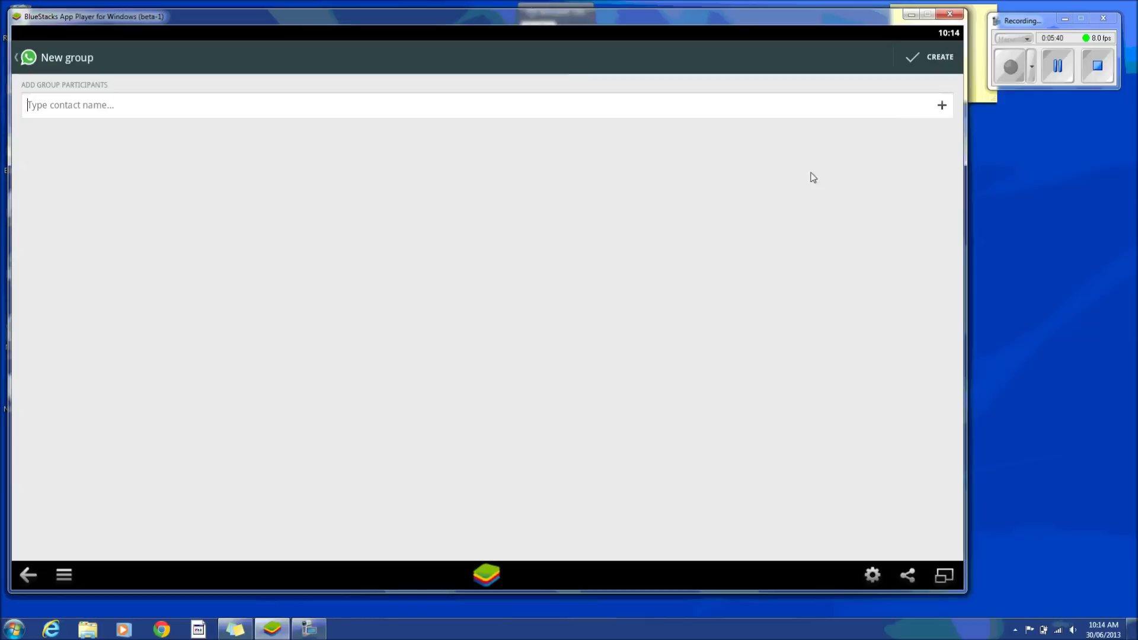
pyautogui.click(944, 109)
pyautogui.click(89, 96)
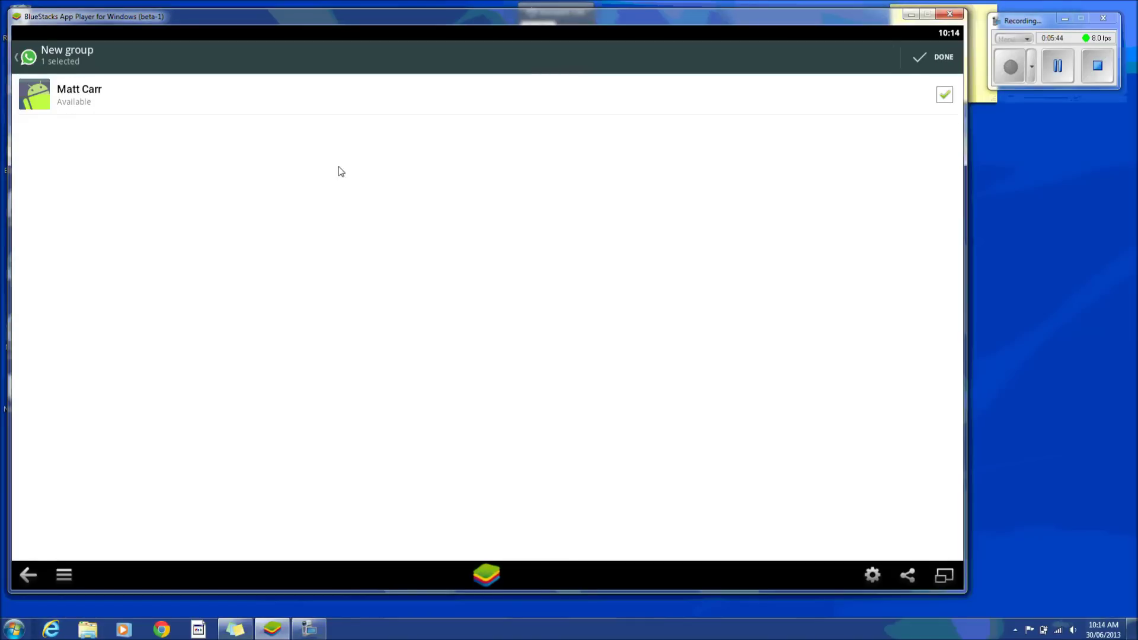
pyautogui.click(939, 56)
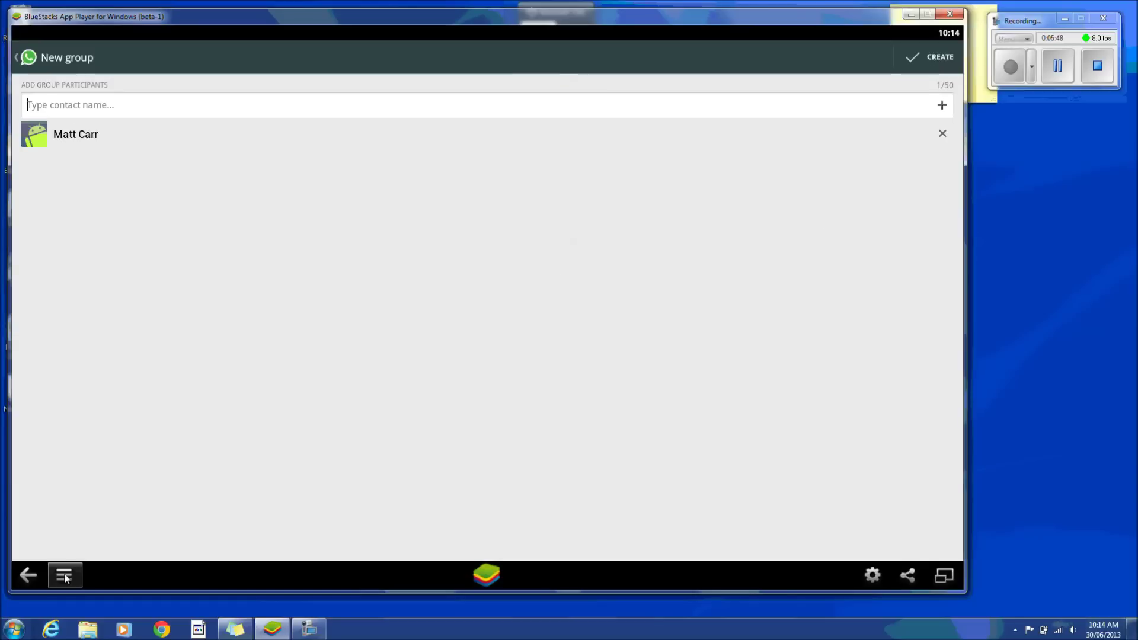
pyautogui.click(31, 577)
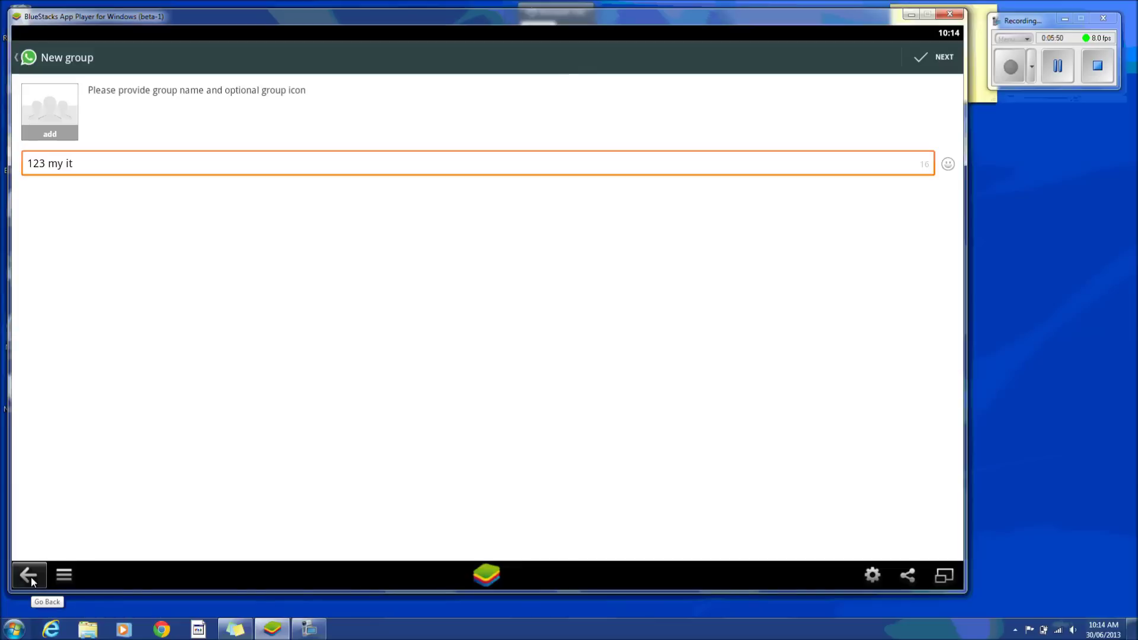
pyautogui.click(32, 577)
# Relaunch WhatsApp from the home screen, open New broadcast from its menu, then leave it.
pyautogui.click(33, 578)
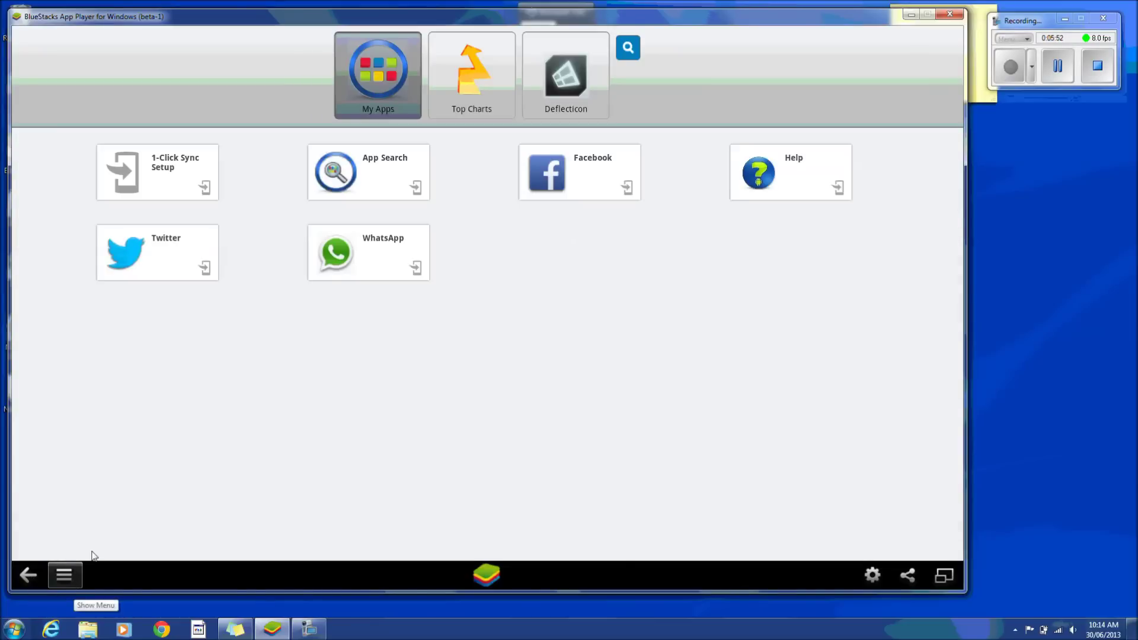
pyautogui.click(399, 257)
pyautogui.click(66, 574)
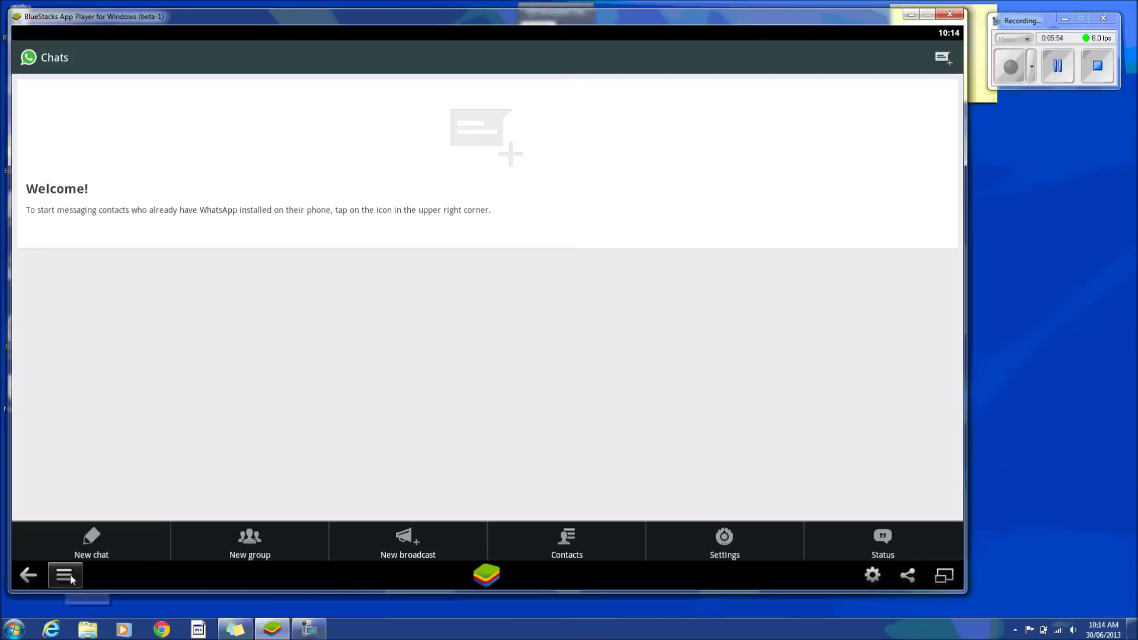
pyautogui.click(409, 542)
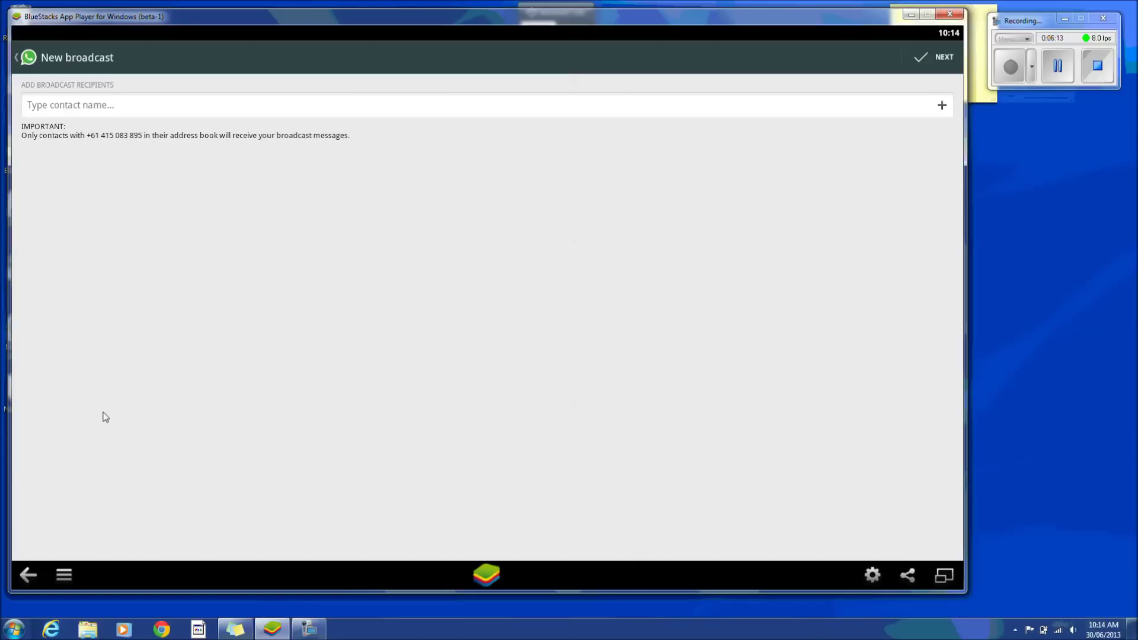
pyautogui.click(27, 575)
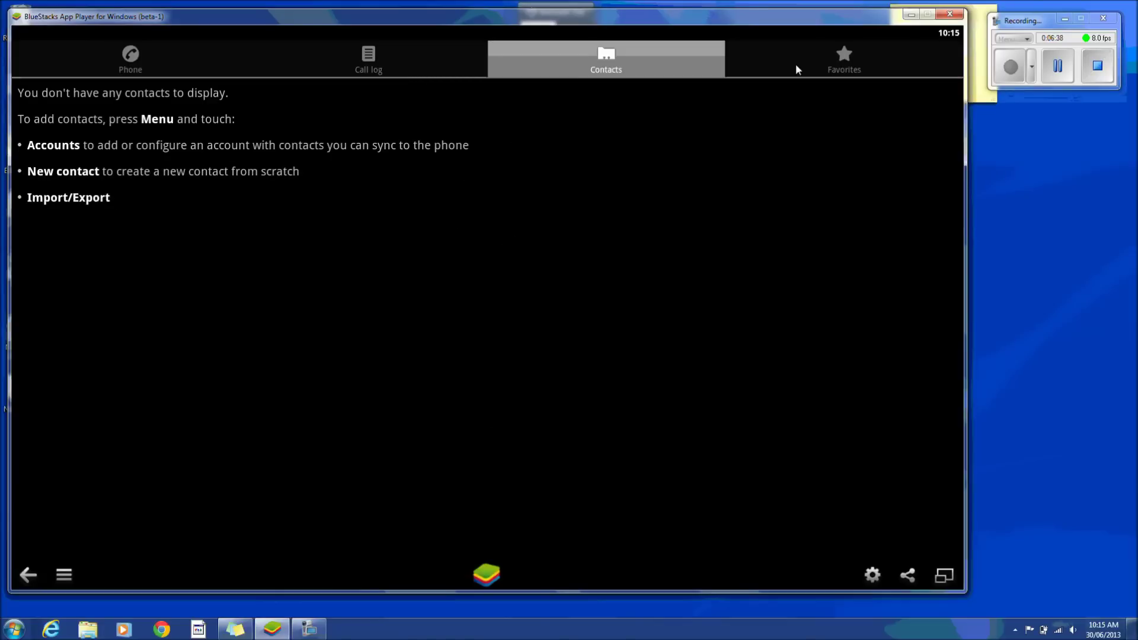
# Browse the Phone app's favourites, contacts, call history and dialer tabs, then return to WhatsApp Chats.
pyautogui.click(836, 64)
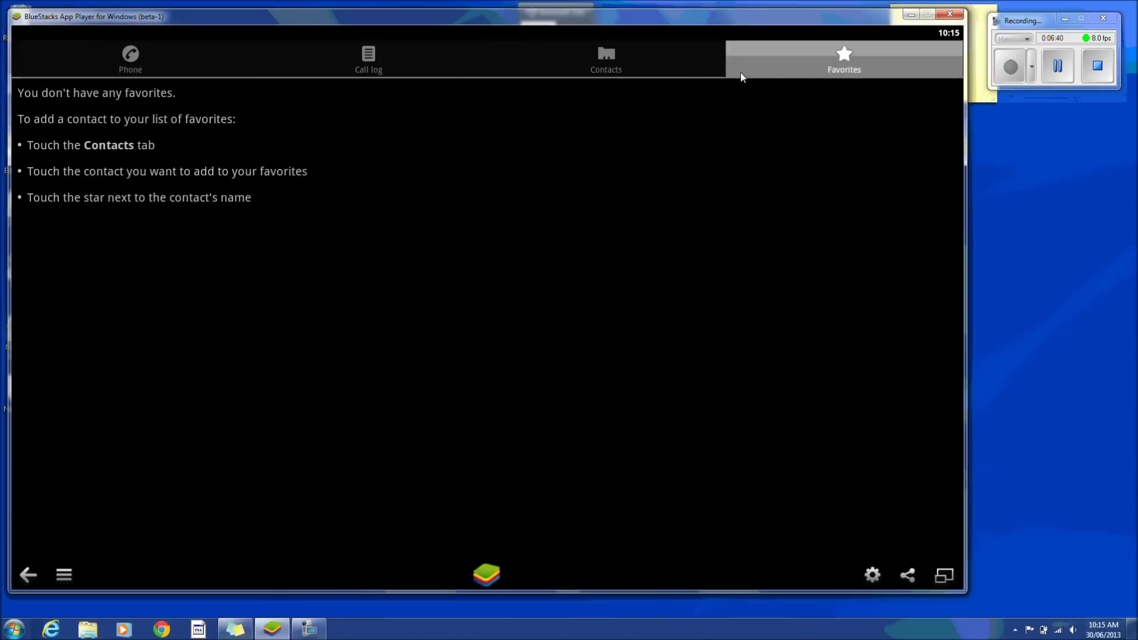
pyautogui.click(598, 62)
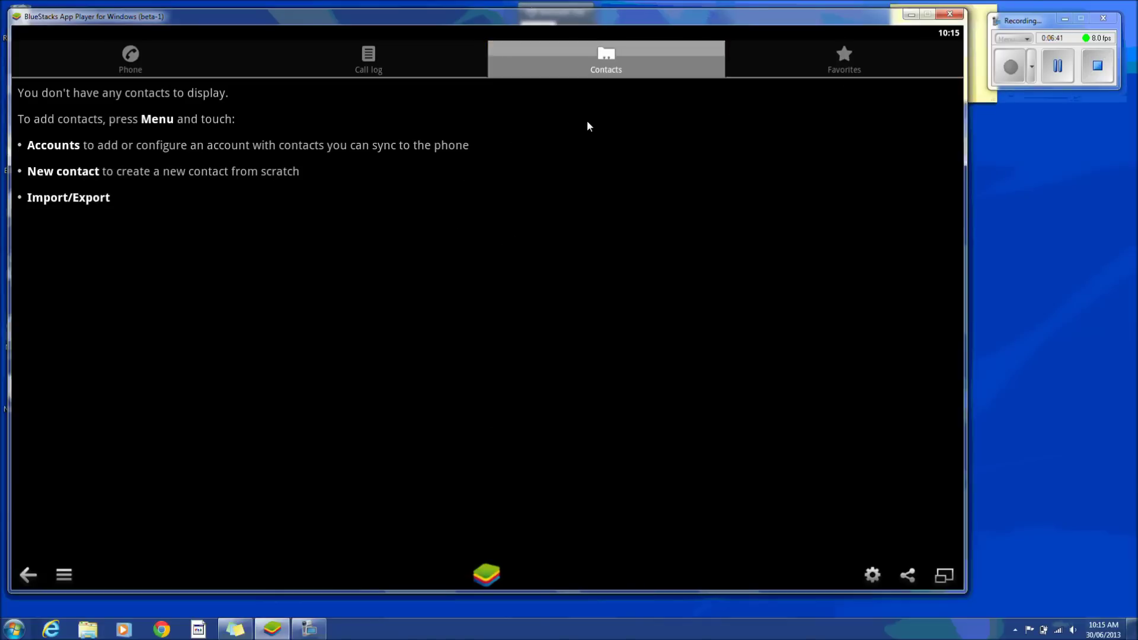
pyautogui.click(380, 64)
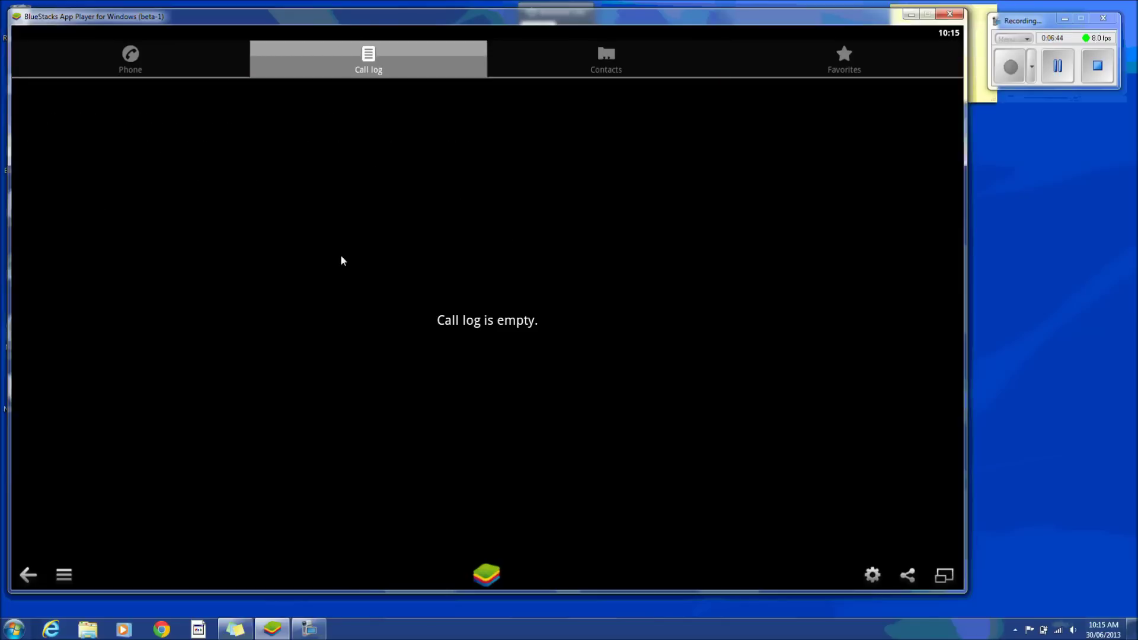
pyautogui.click(142, 64)
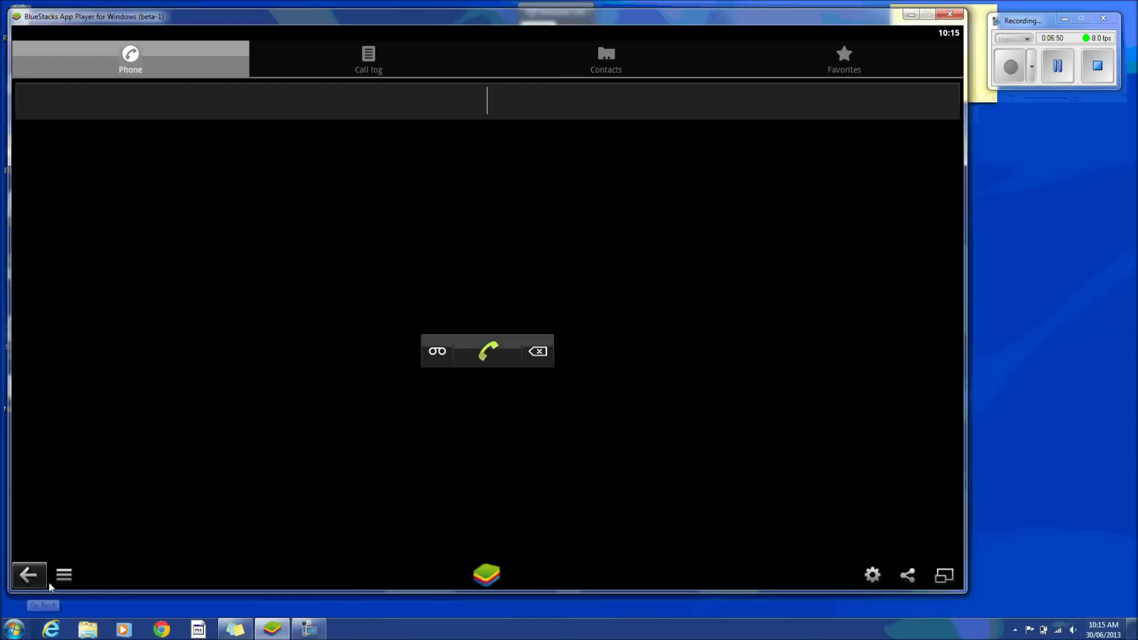
pyautogui.click(49, 587)
pyautogui.click(65, 579)
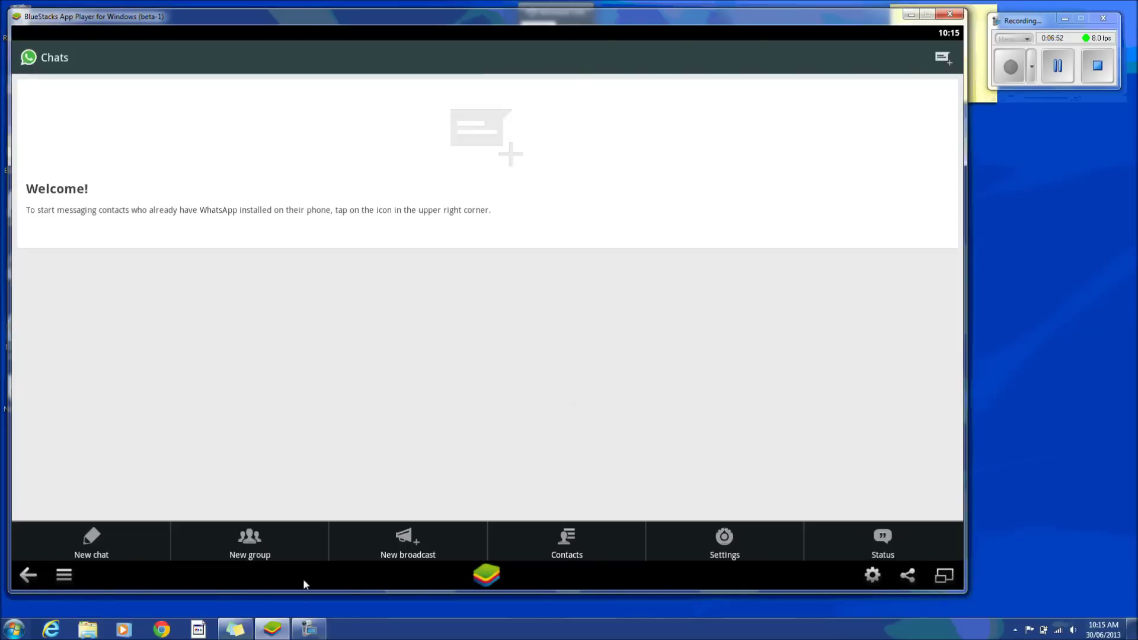
pyautogui.click(740, 542)
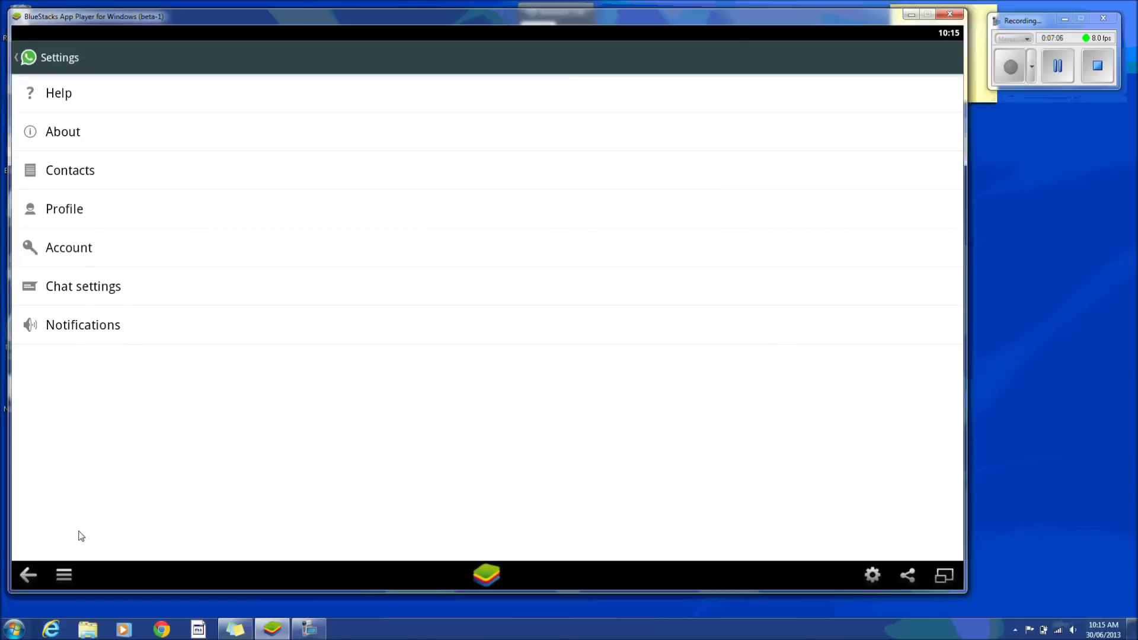
pyautogui.click(42, 575)
pyautogui.click(63, 577)
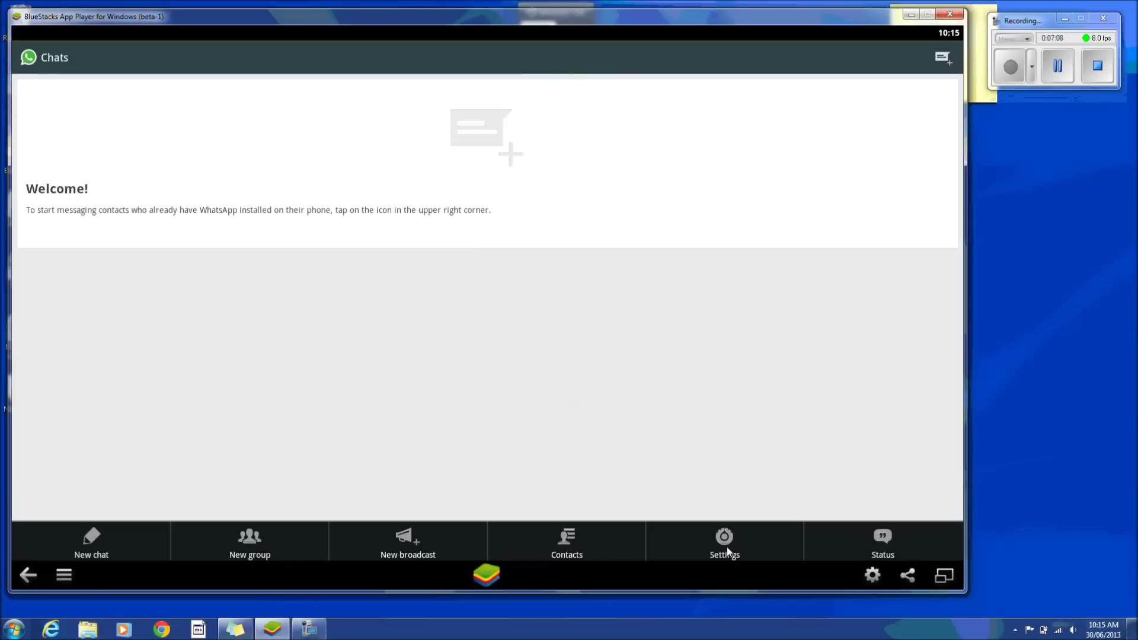
pyautogui.click(853, 541)
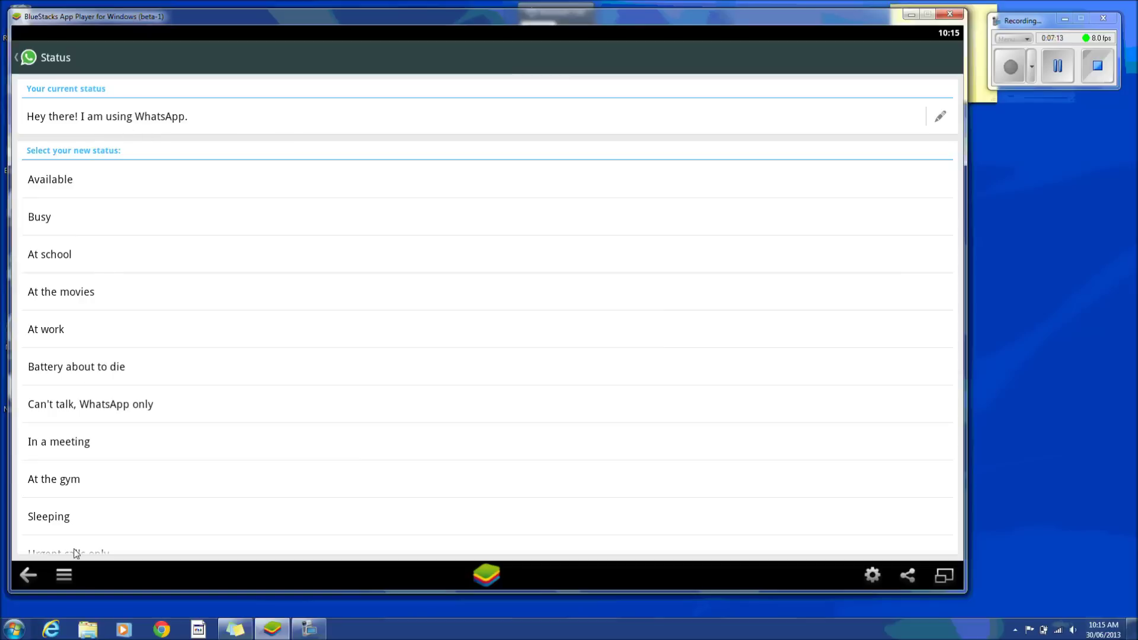
pyautogui.click(36, 581)
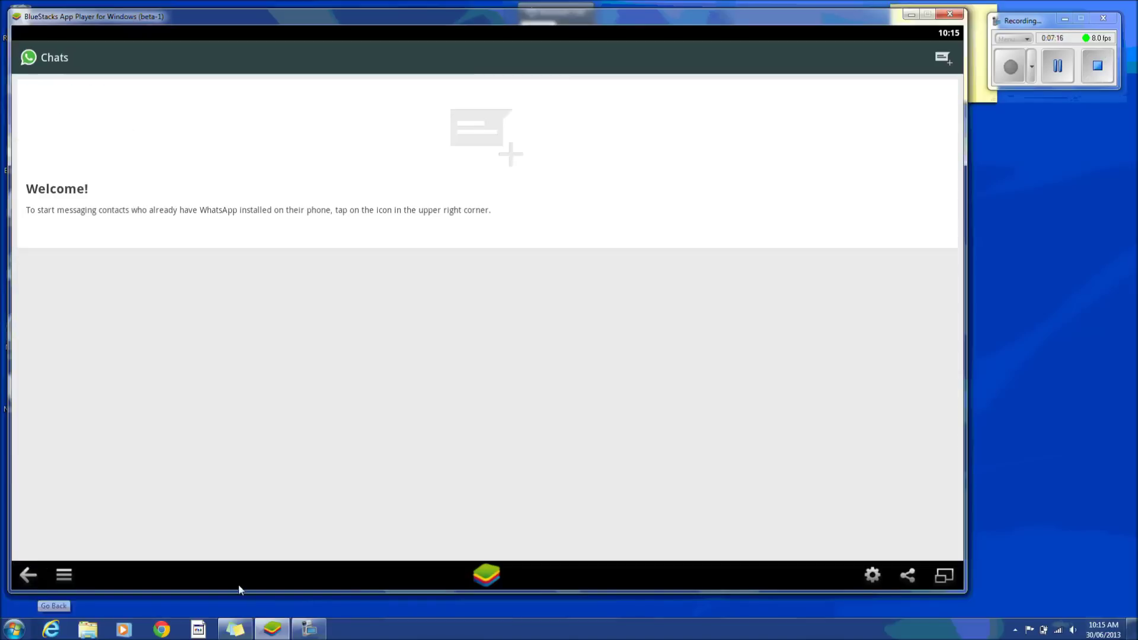
pyautogui.click(874, 579)
# Start a new WhatsApp chat with the only listed contact.
pyautogui.click(66, 576)
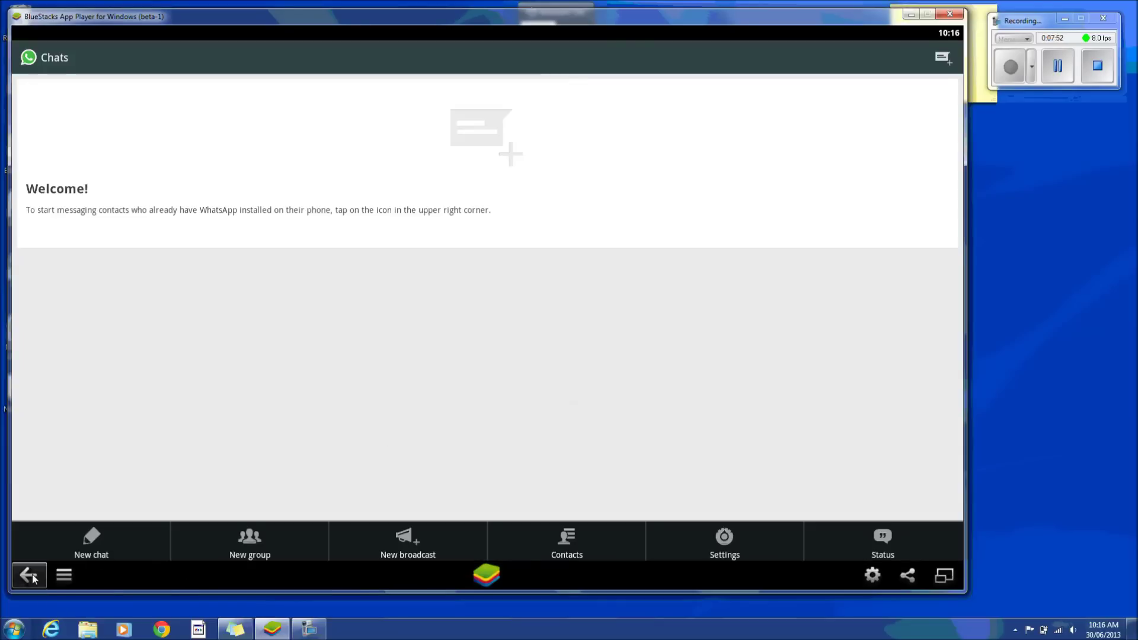
pyautogui.click(65, 574)
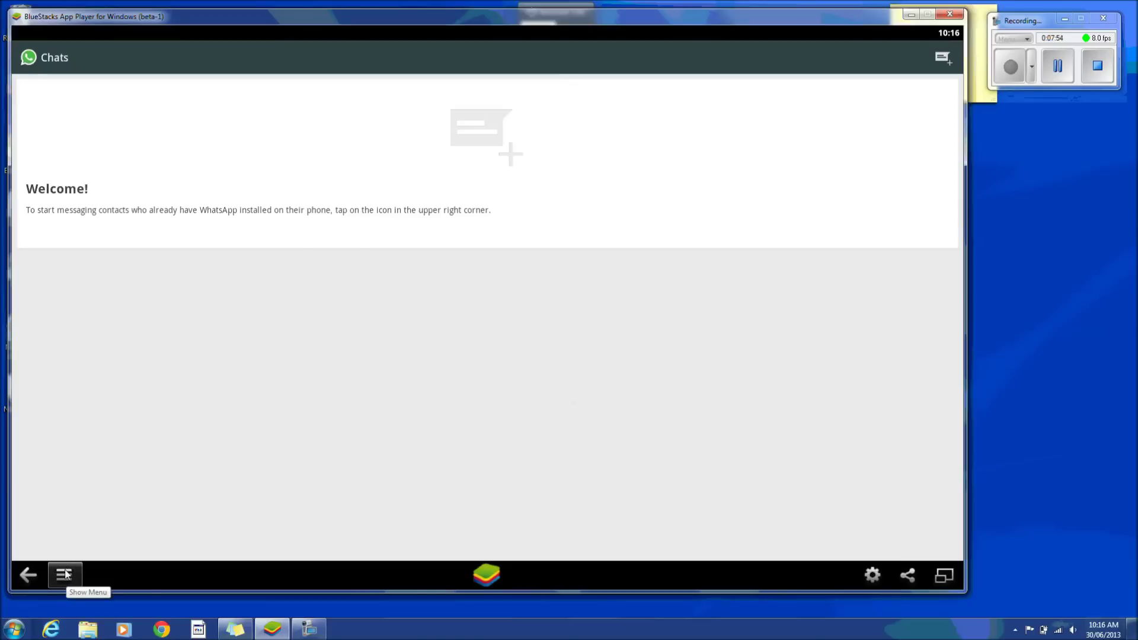
pyautogui.click(66, 574)
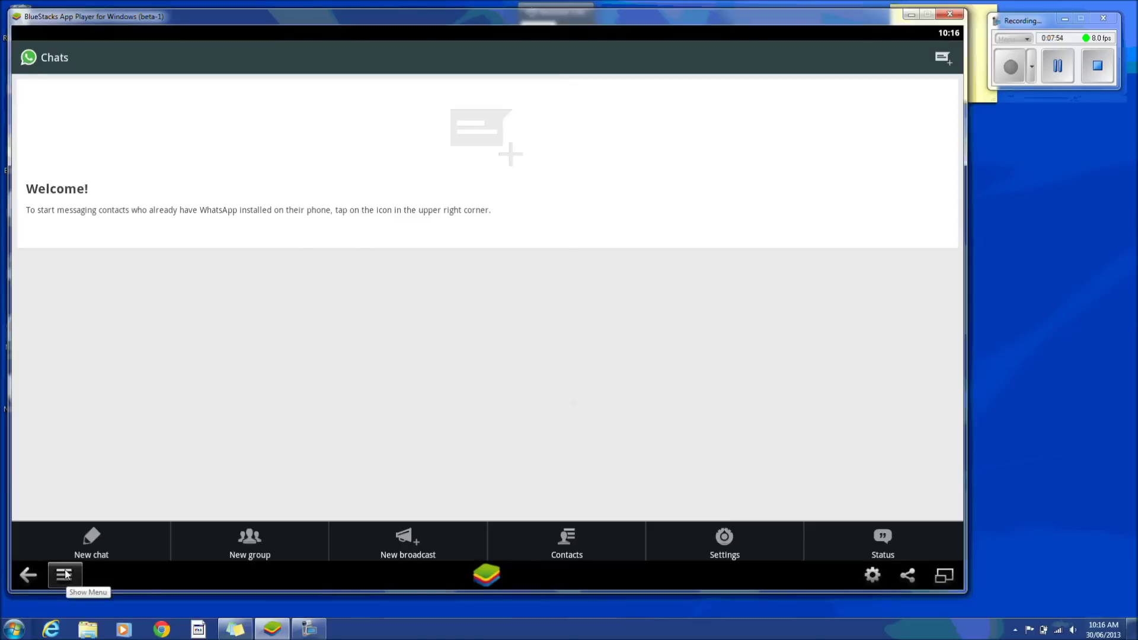
pyautogui.click(104, 536)
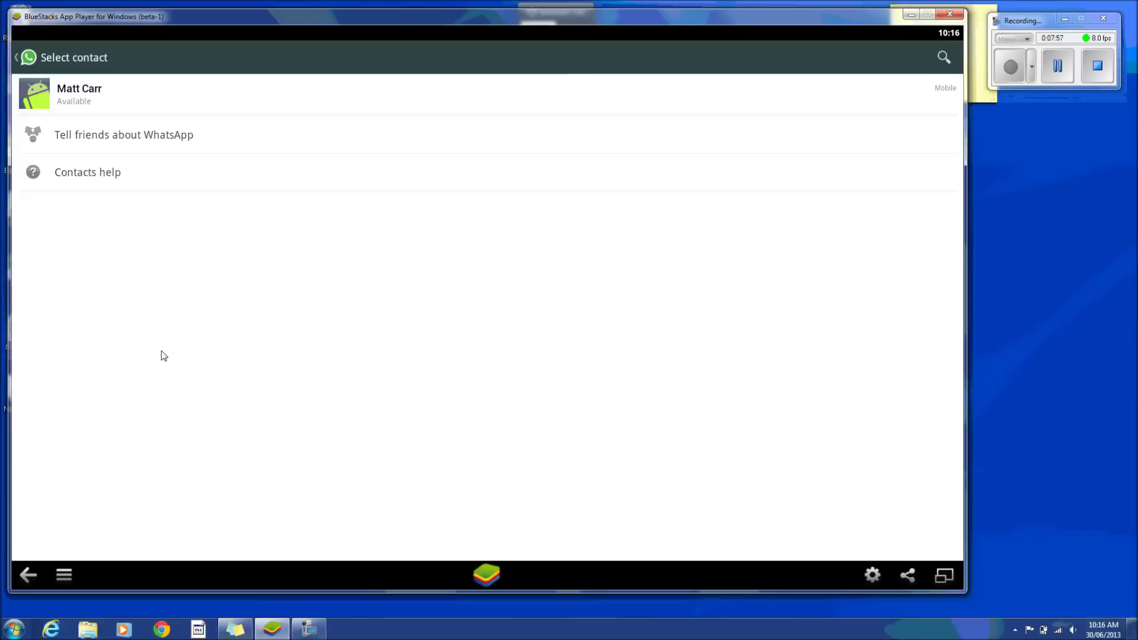
pyautogui.click(81, 102)
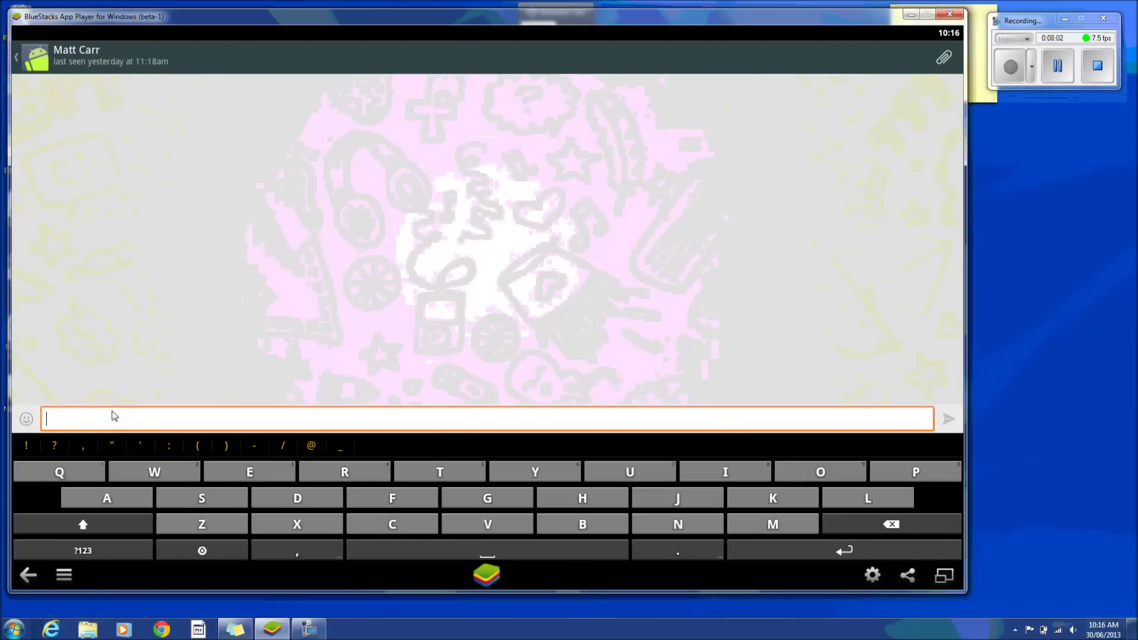
# Send the message 'Hi' to the contact, then play the received voice note.
pyautogui.write('Hi')
pyautogui.press('Return')
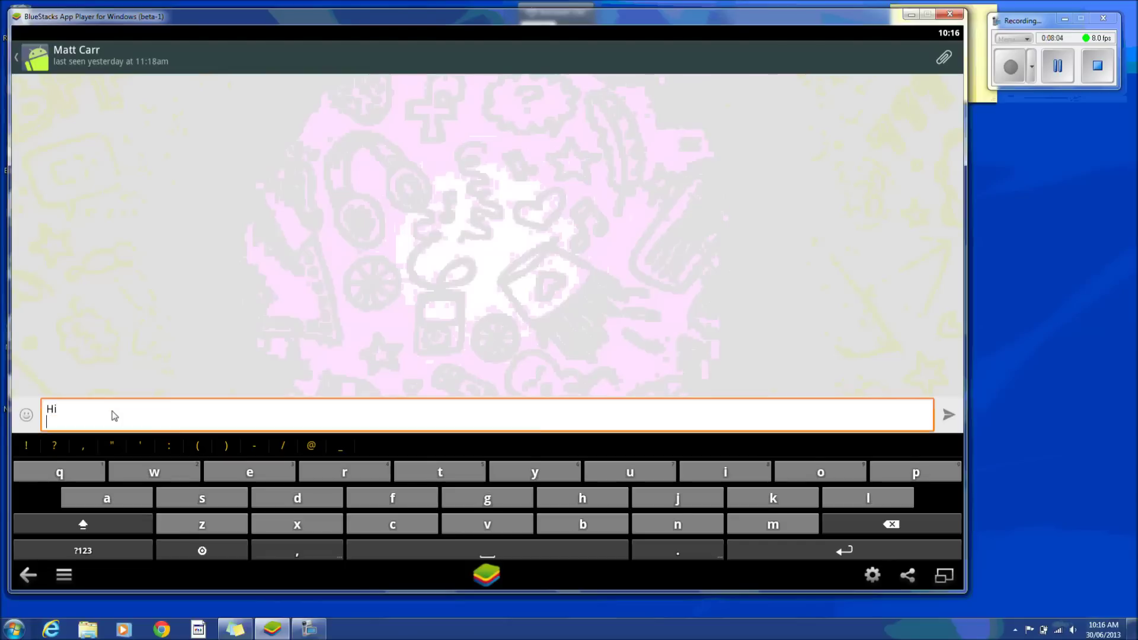
pyautogui.press('BackSpace')
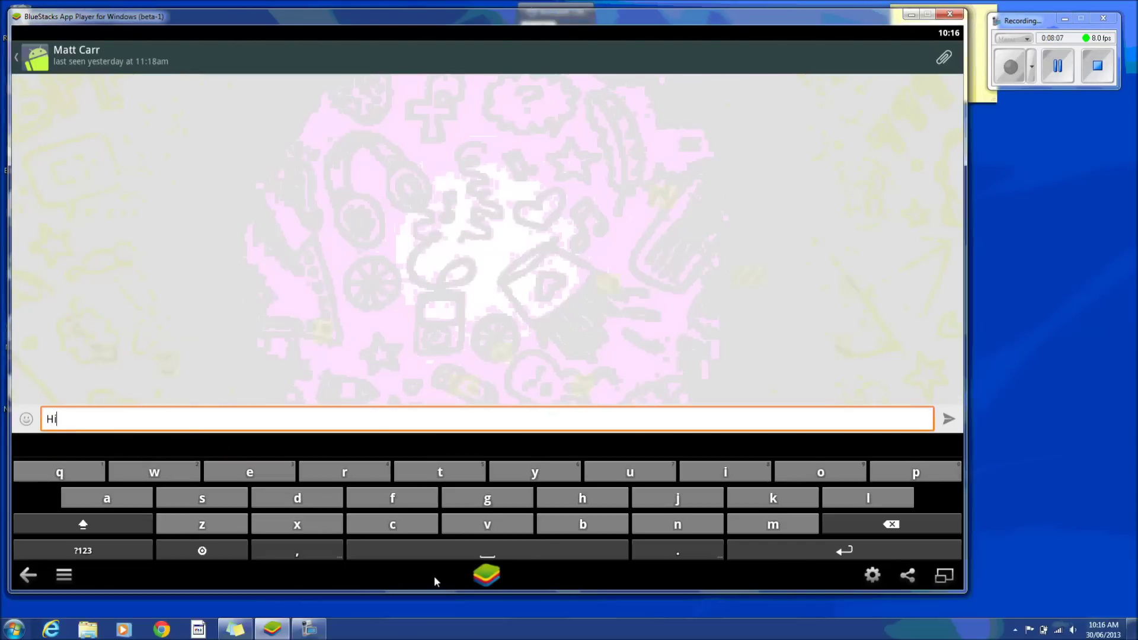
pyautogui.click(953, 424)
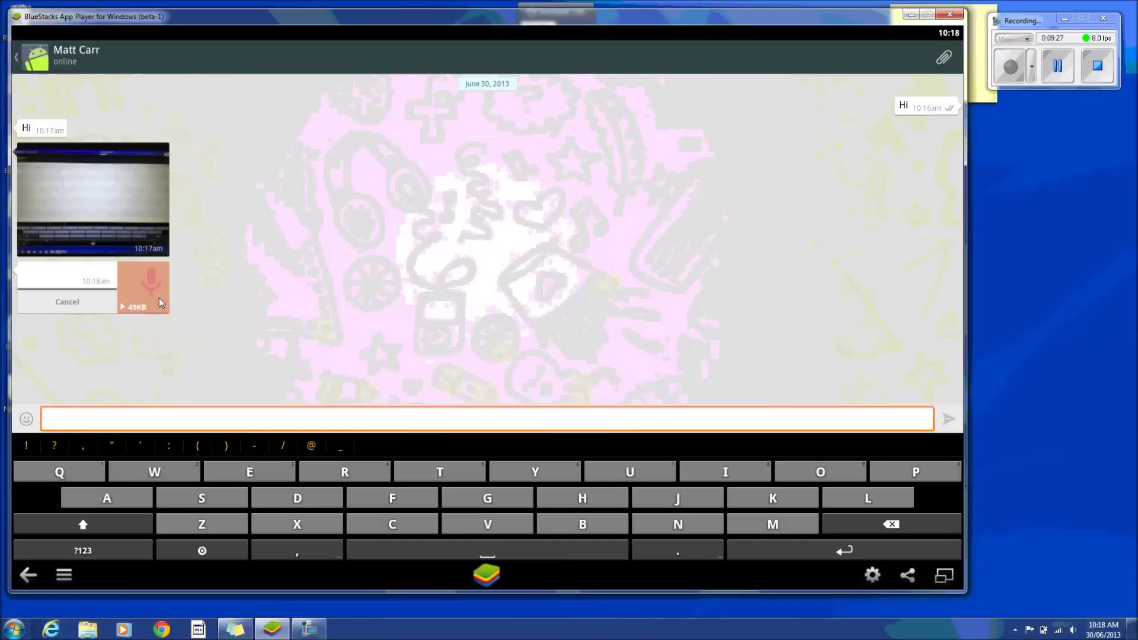
pyautogui.click(153, 292)
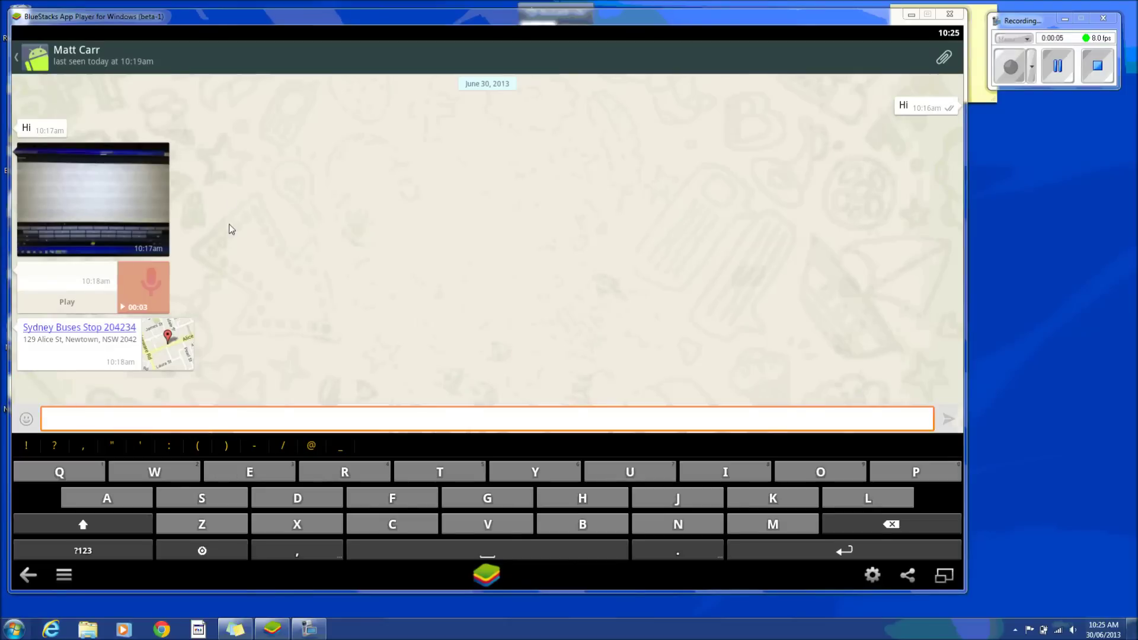
pyautogui.click(945, 60)
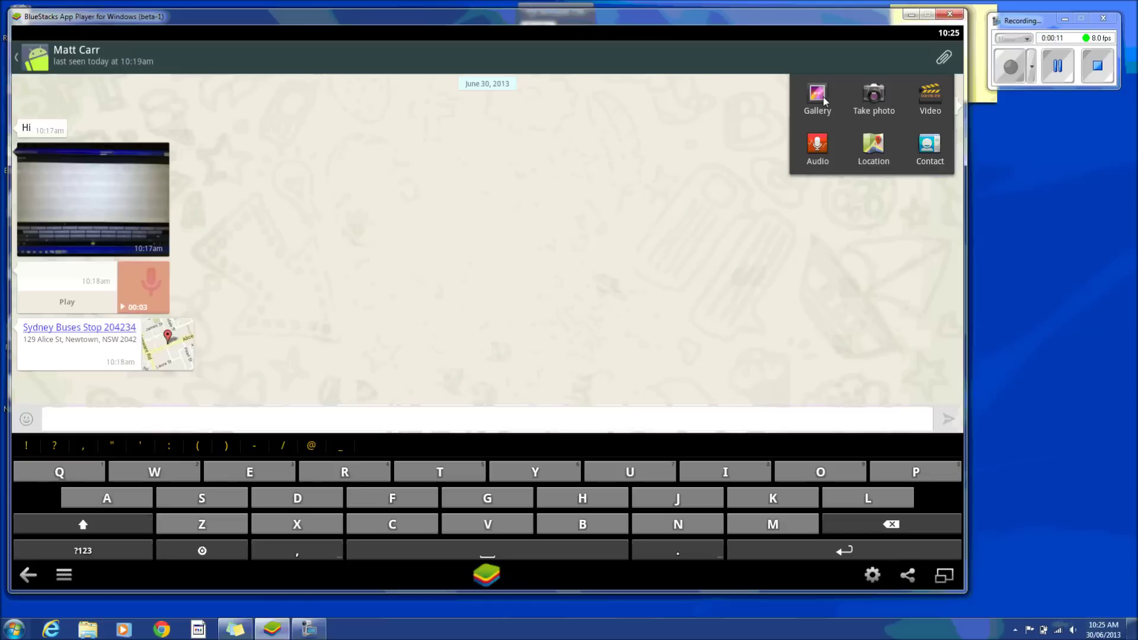
pyautogui.click(915, 56)
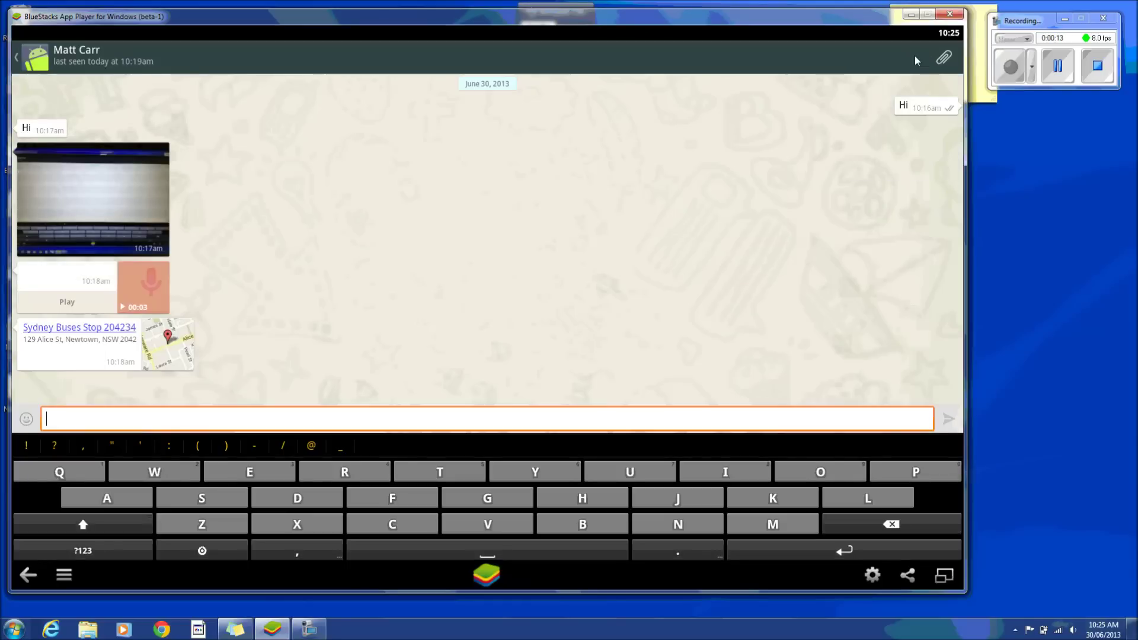
pyautogui.click(945, 60)
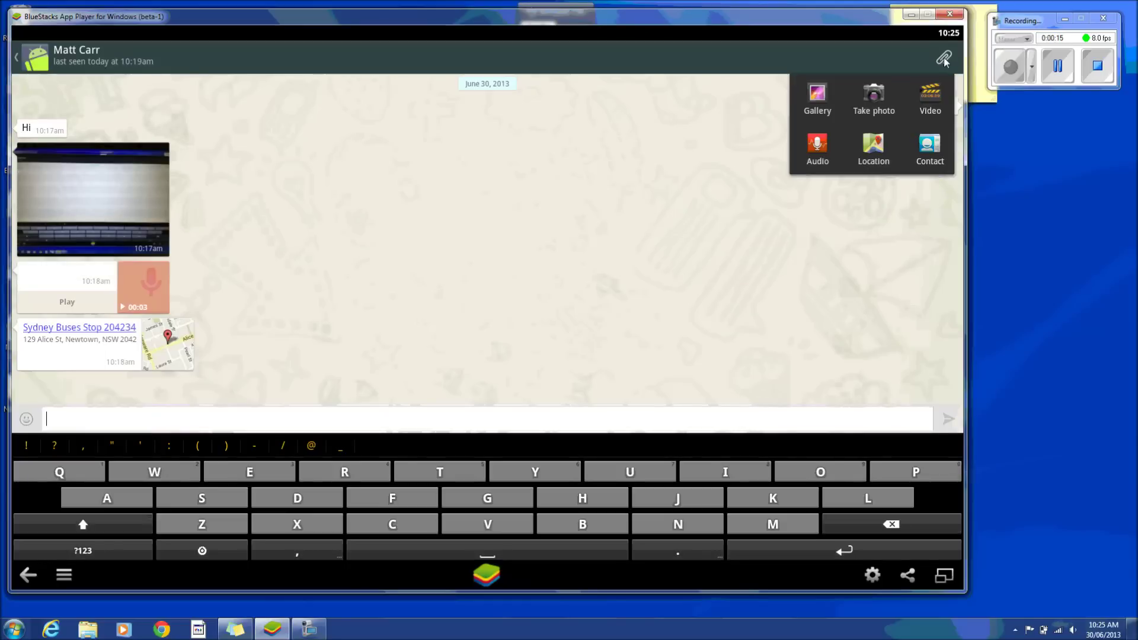